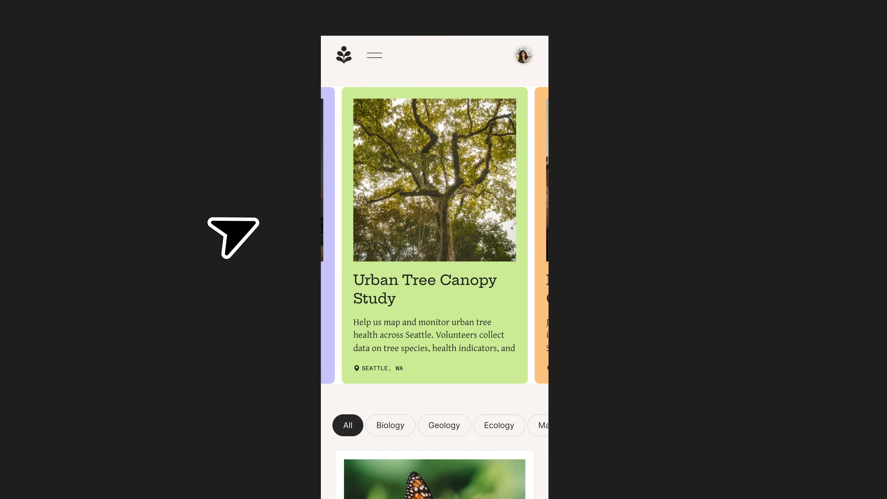
Swipe through the featured project cards in the mobile app's carousel.
drag(445, 183, 340, 184)
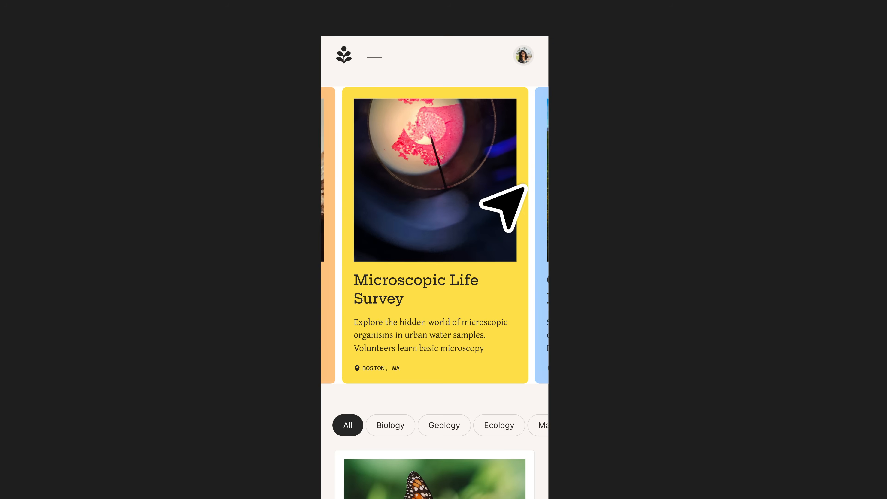
drag(481, 194, 208, 192)
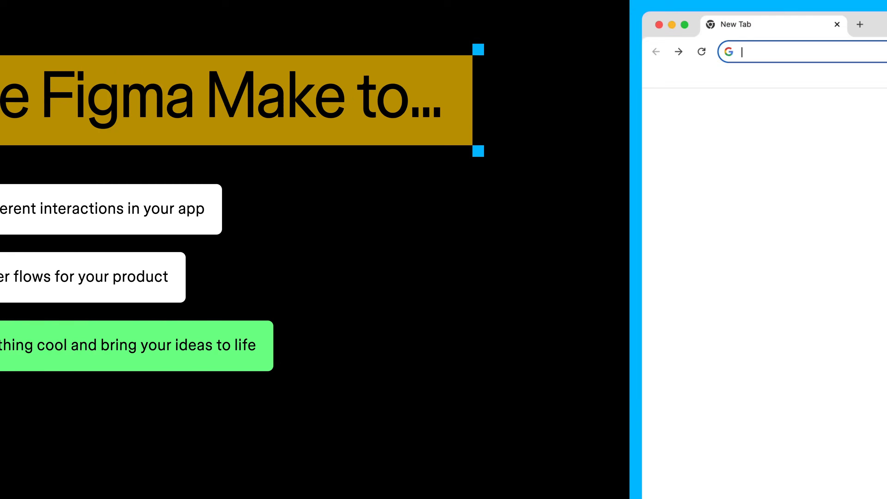
Open figma.com/make/new in the browser to start a new Figma Make file.
text(figma.com/make/new)
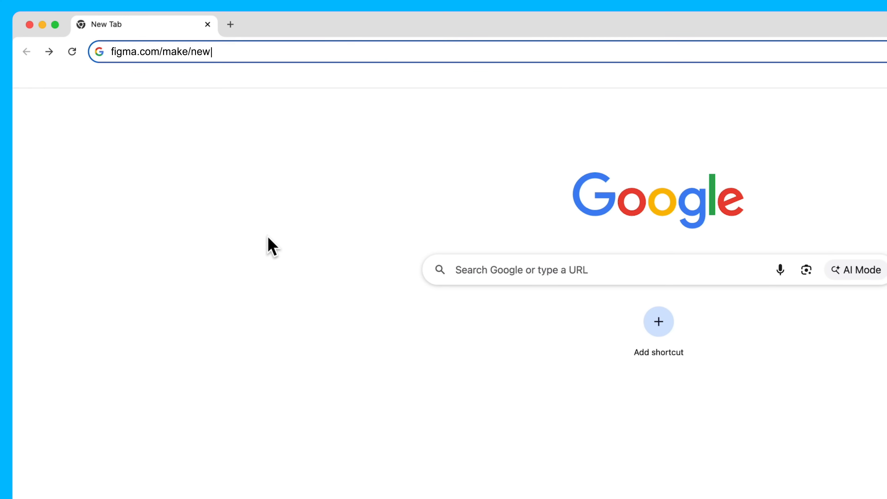
key(Return)
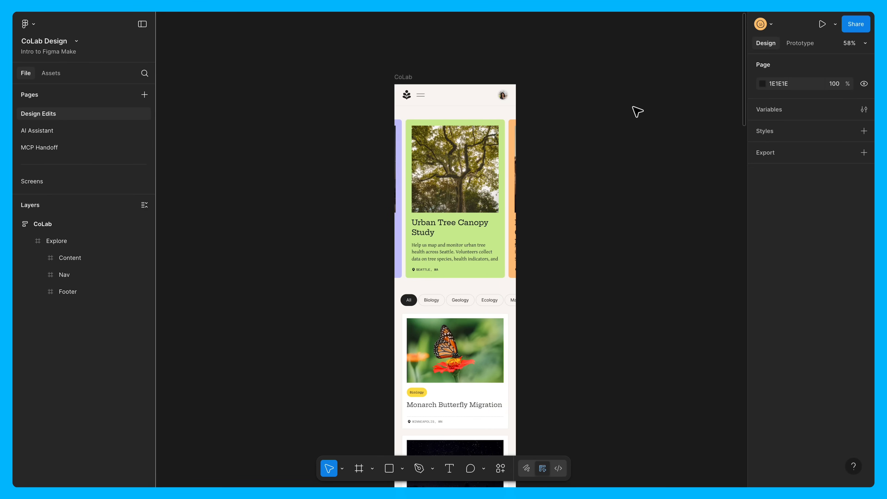
Copy the CoLab frame from the CoLab Design file and paste it into the Figma Make prompt.
click(407, 77)
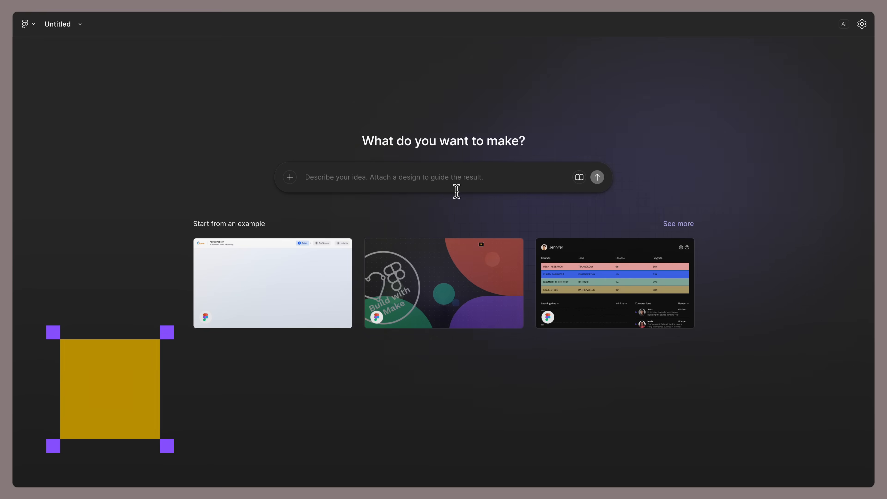
key(ctrl+v)
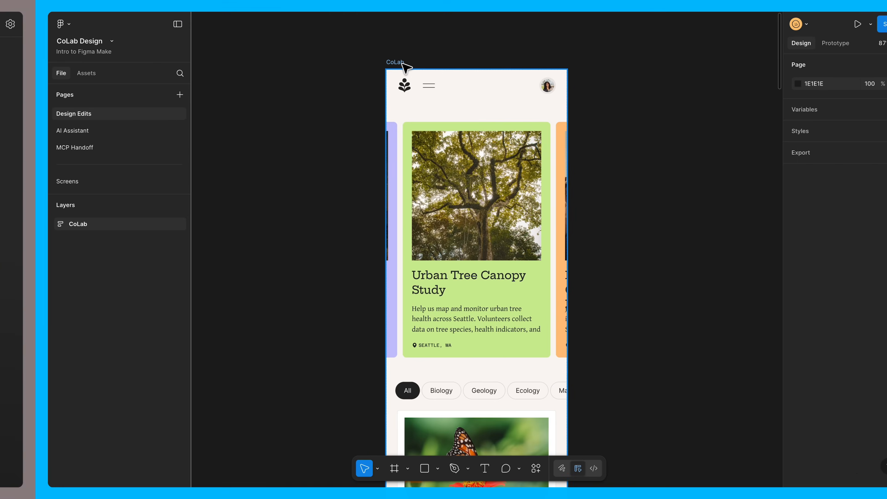
Show the Send to options for the CoLab frame in the CoLab Design file.
right_click(402, 63)
mouse_move(465, 98)
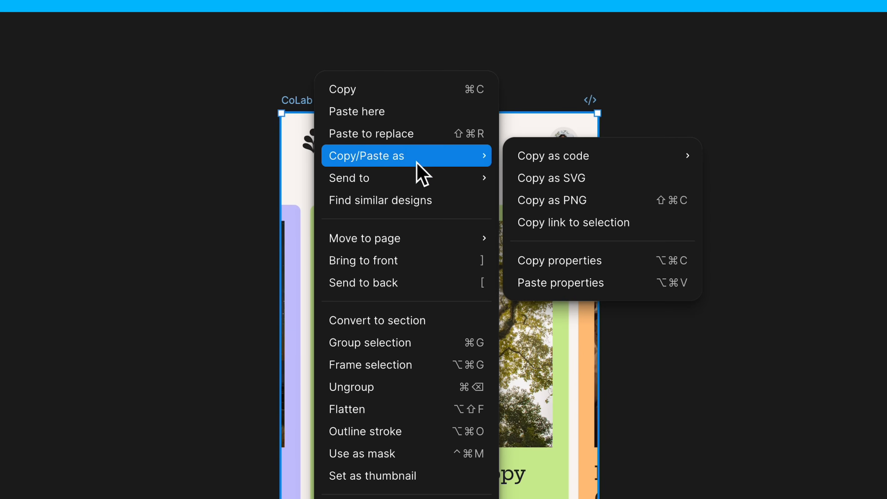
mouse_move(424, 177)
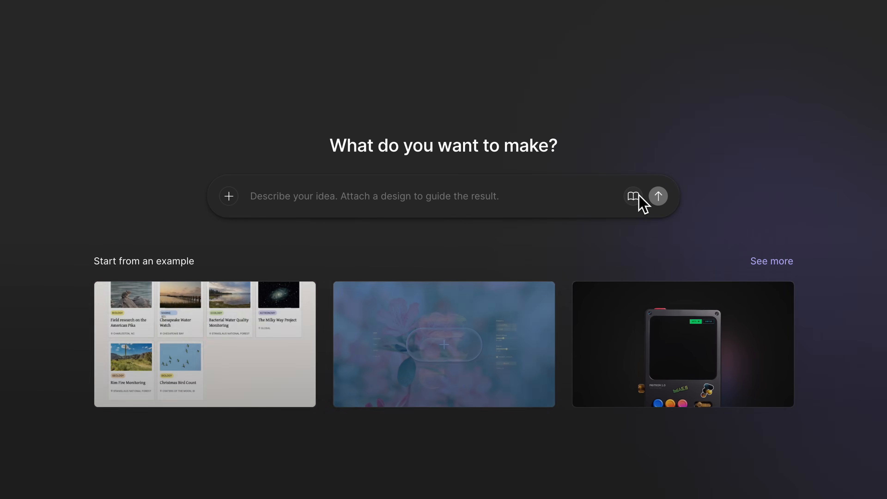
Select the CoLab app library as the style source for the Figma Make prompt.
click(640, 198)
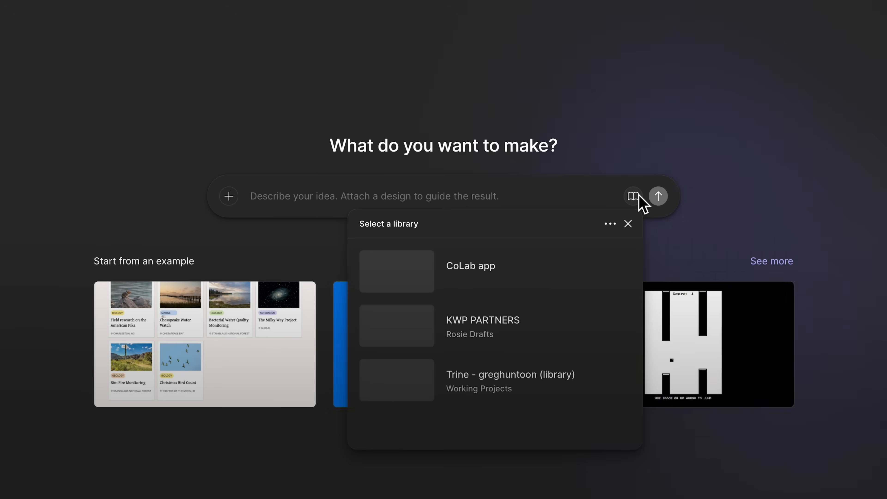
click(538, 278)
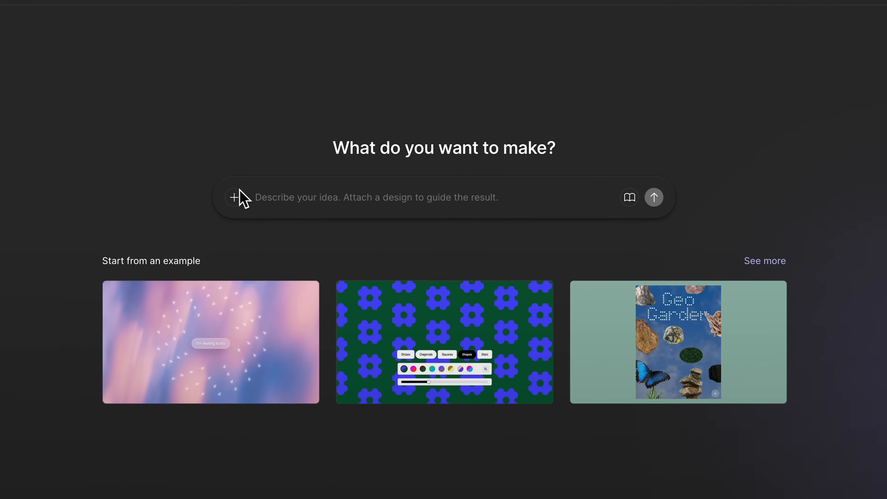
Attach the image CoLab.jpg from the Images folder to the prompt.
click(239, 193)
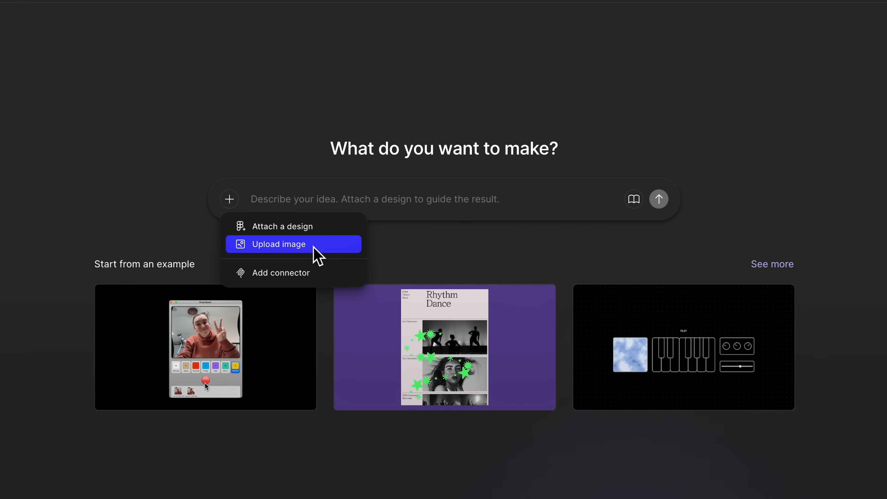
click(313, 246)
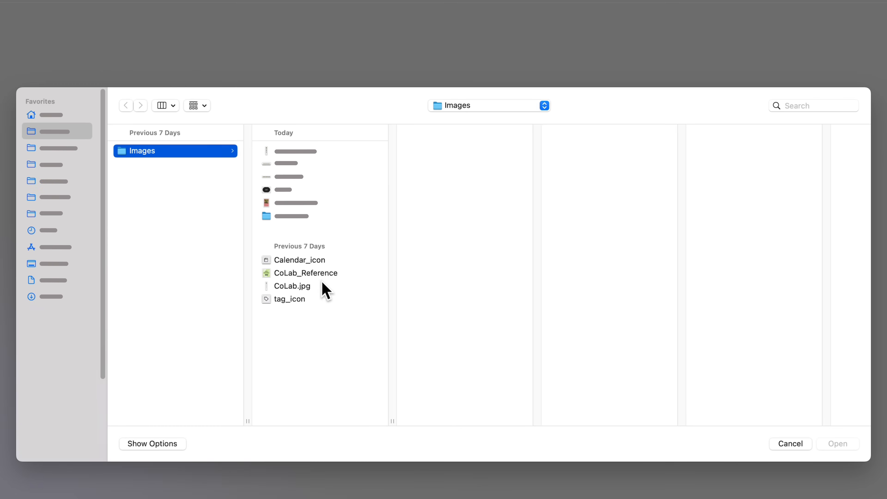
double_click(308, 285)
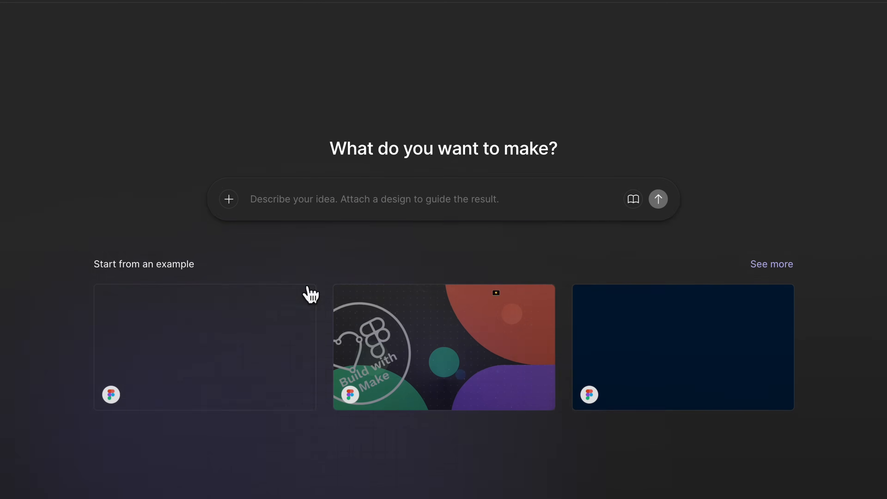
Submit the prompt "Create an app for citizen scientists to collaborate and learn. Use this wireframe for the layout.".
click(303, 260)
text(Create an app for citizen scientists to collaborate and learn. Use this w)
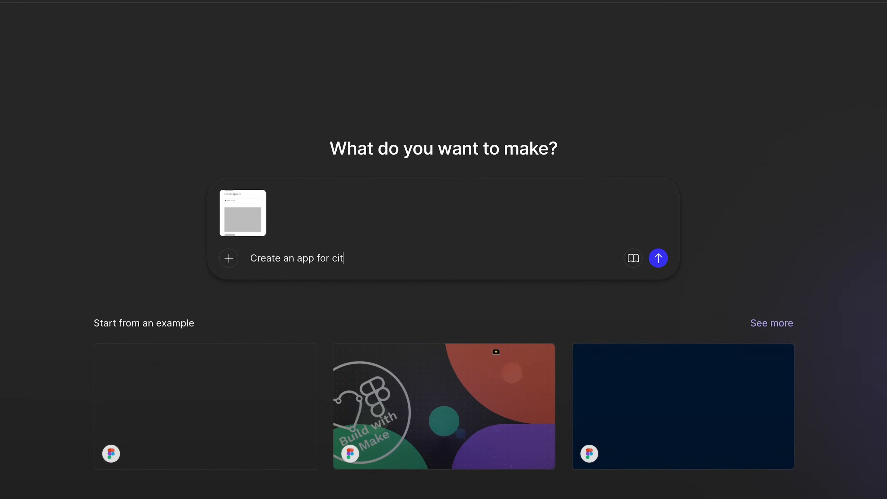
text(ireframe for the layout.)
key(Return)
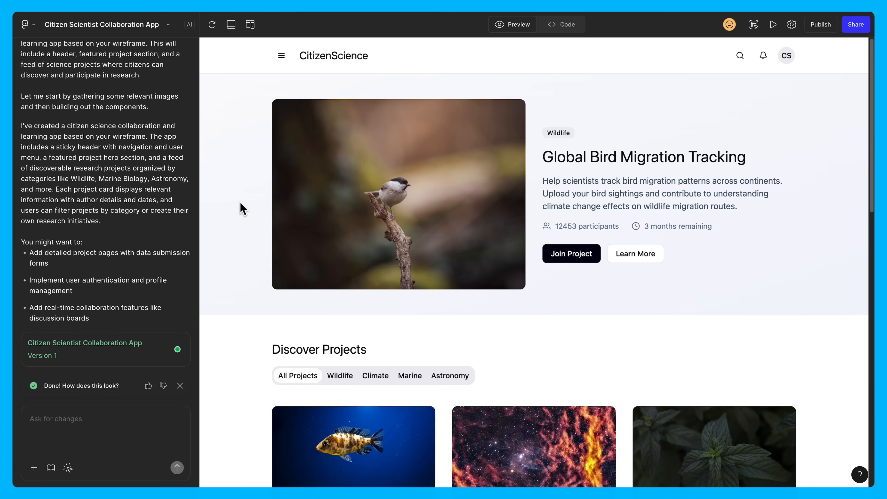
Review the generated app's page at full width and in the iPhone 16 device preview.
scroll(243, 209, down, 20)
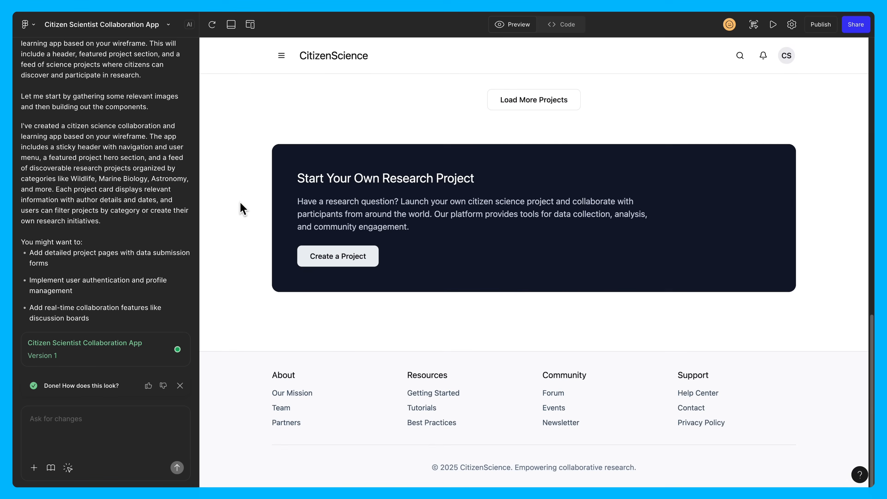
scroll(243, 209, up, 20)
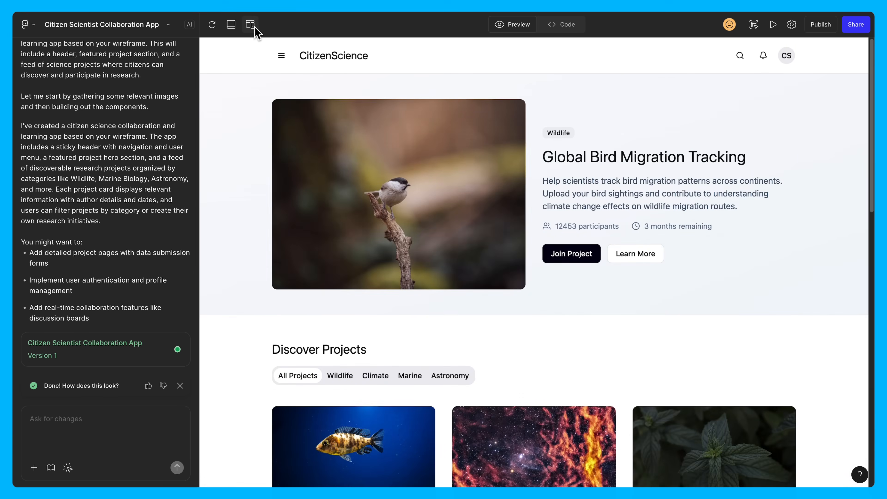
click(254, 26)
scroll(589, 254, down, 3)
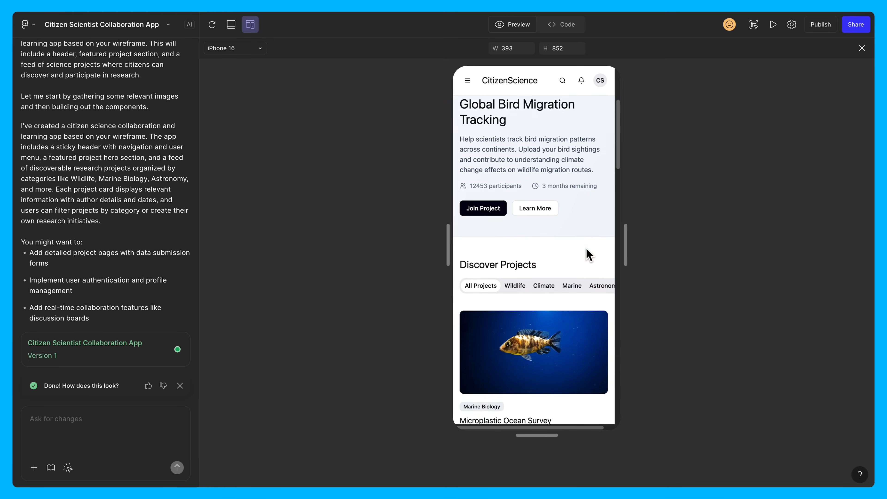
scroll(589, 254, down, 10)
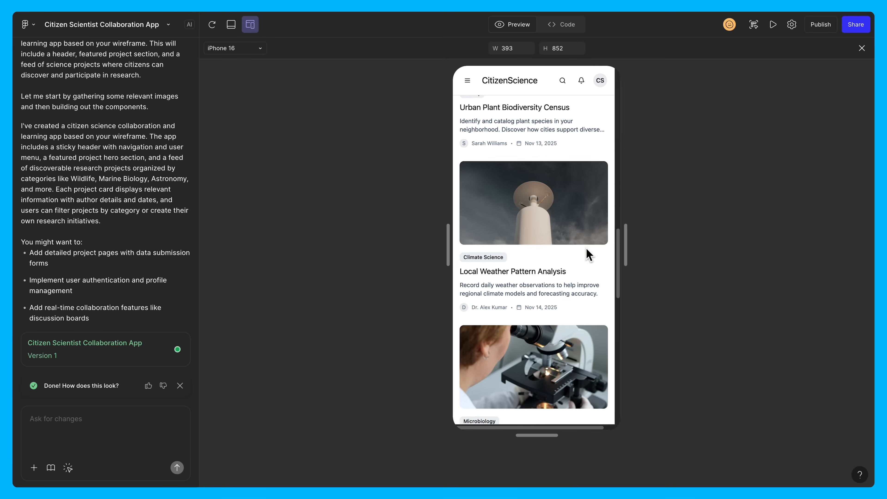
scroll(589, 255, down, 10)
scroll(587, 249, up, 10)
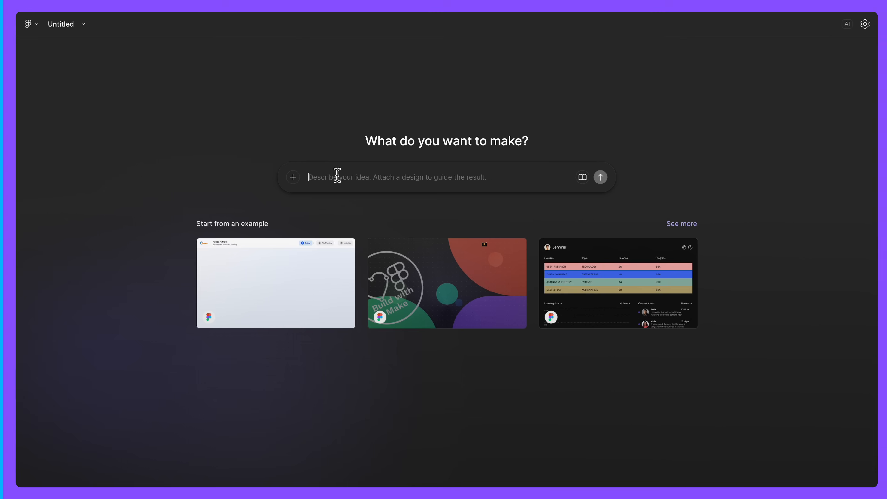
Write the prompt "Make me an app for citizen scientists to collaborate and learn" in a new Make file.
text(Make me an app for citizen scientists to collabo)
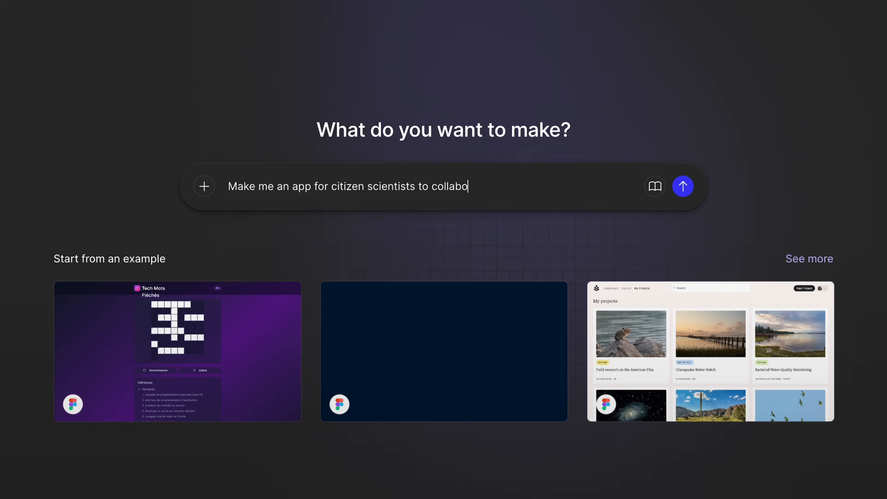
text(rate and learn)
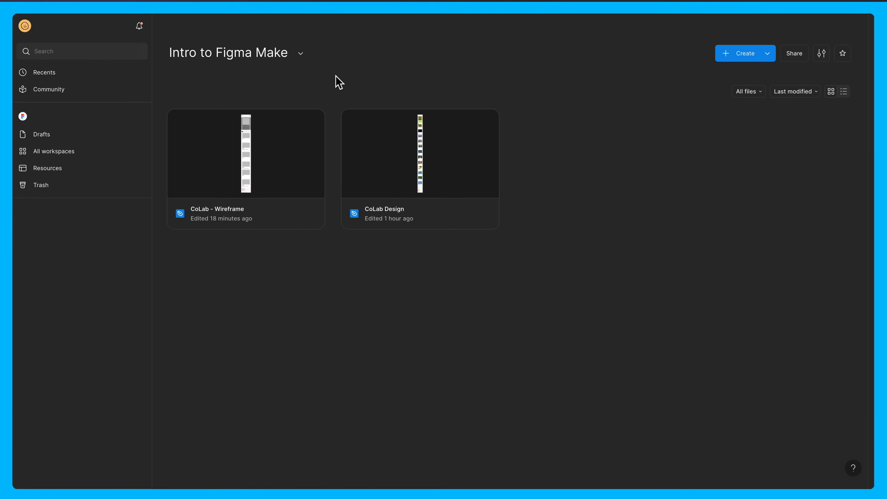
Browse the Figma Make projects shared in the Community.
click(78, 92)
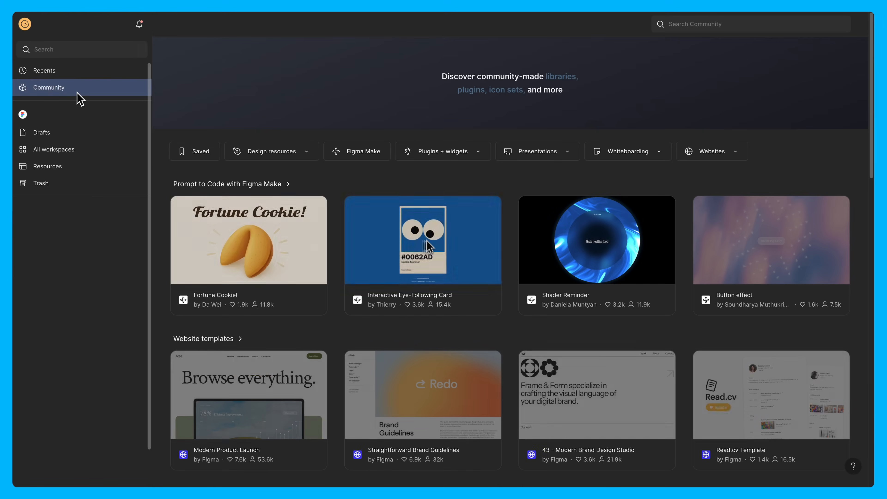
click(363, 157)
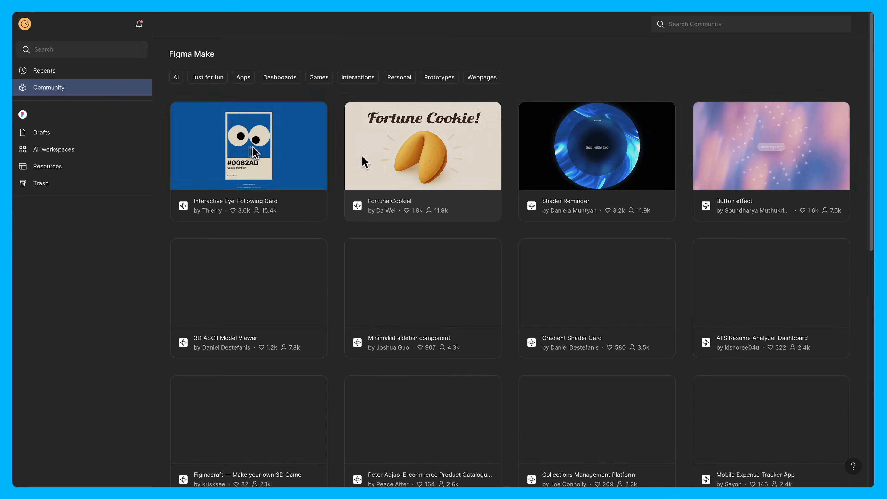
scroll(336, 162, down, 2)
scroll(336, 163, down, 12)
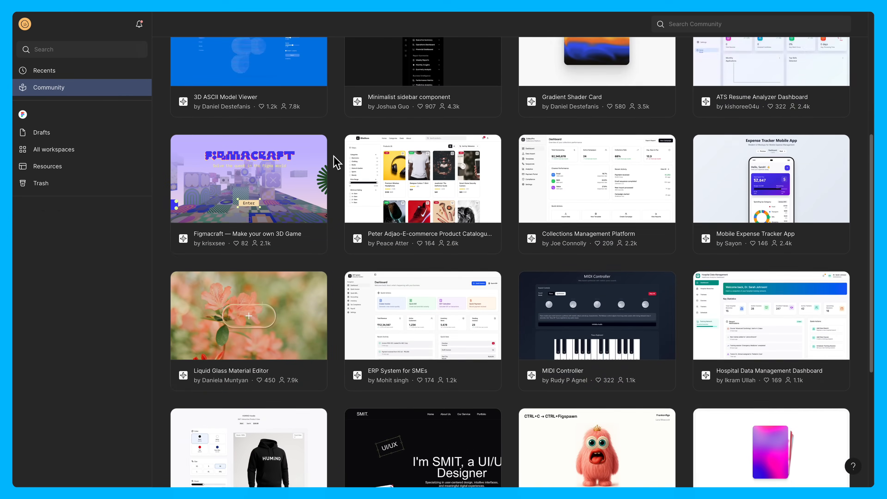
scroll(337, 162, down, 7)
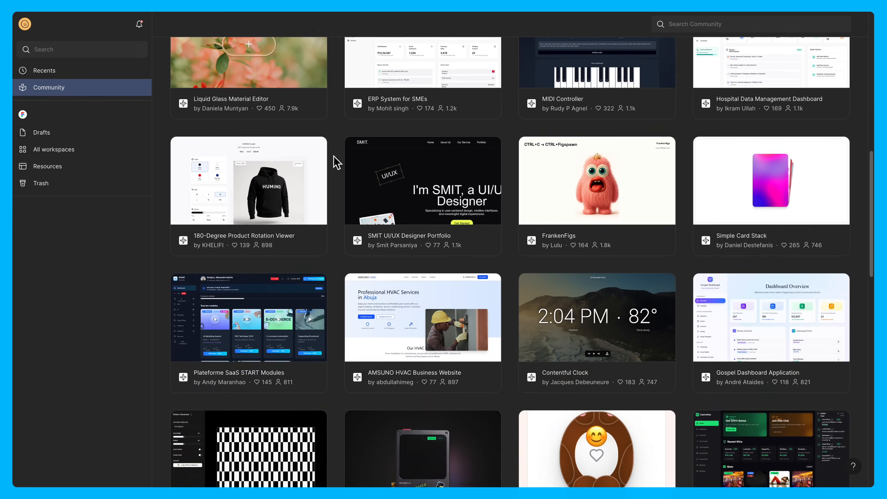
scroll(337, 162, down, 6)
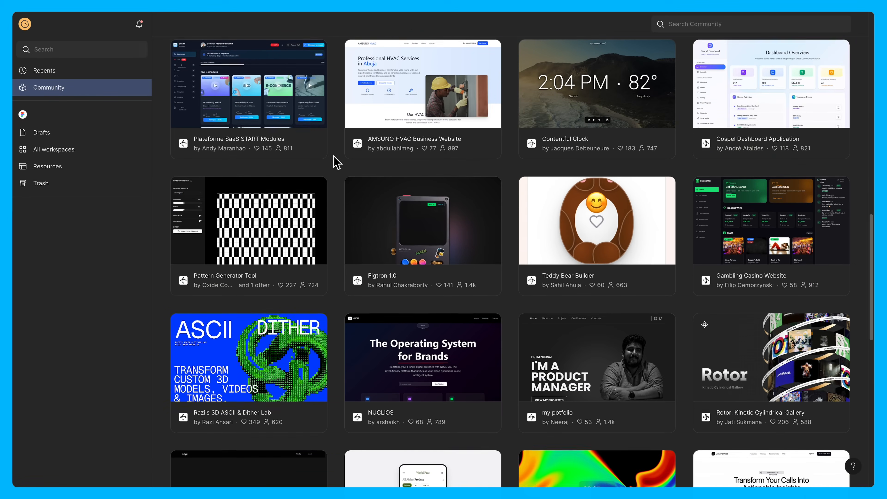
scroll(337, 162, down, 5)
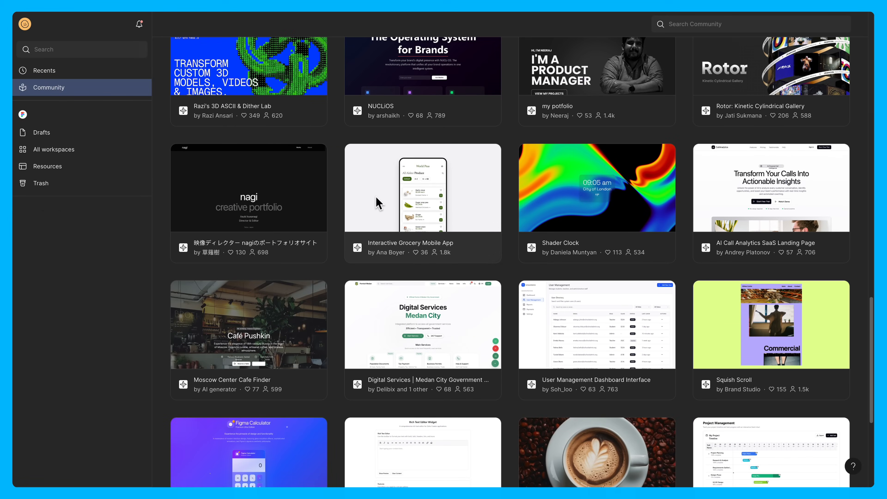
Open the Interactive Grocery Mobile App from the Community and remix it.
click(379, 203)
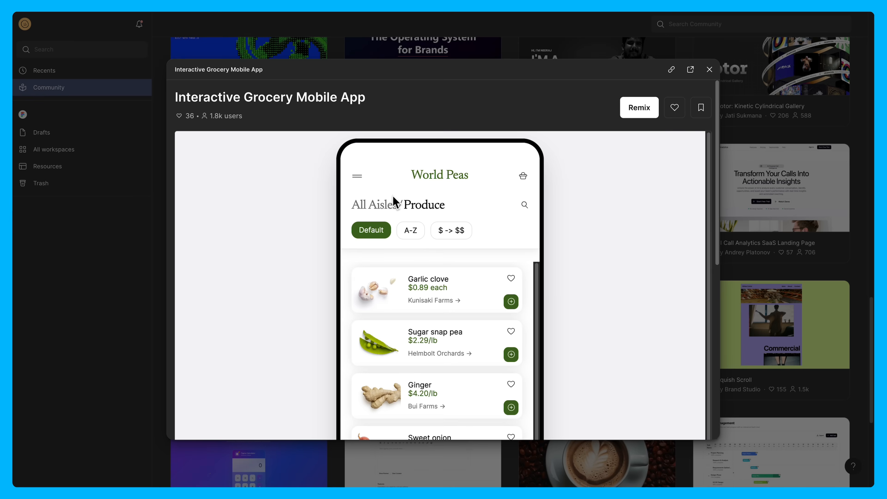
click(655, 116)
click(452, 212)
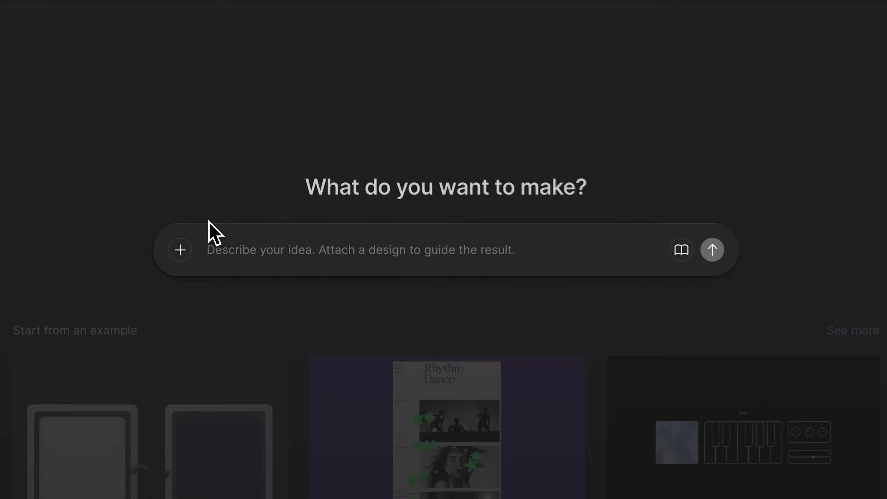
Write the prompt "Create an interactive todo list app for busy people with the ability to prioritize tasks by importance.".
text(Create an interactive todo)
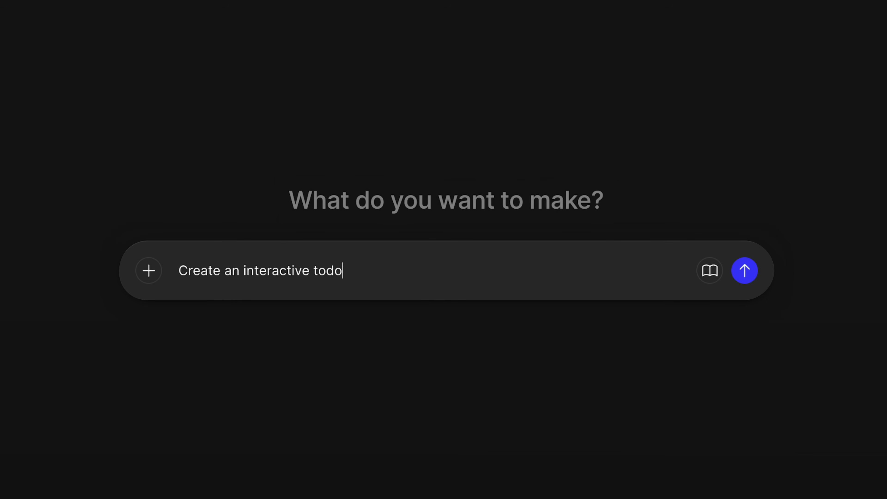
text( list app for busy people with the ability to)
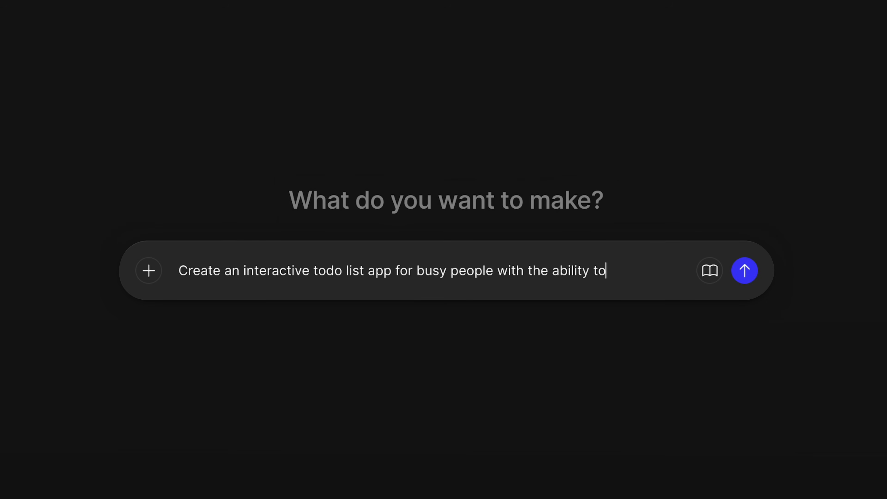
text( prioritize tasks by importance)
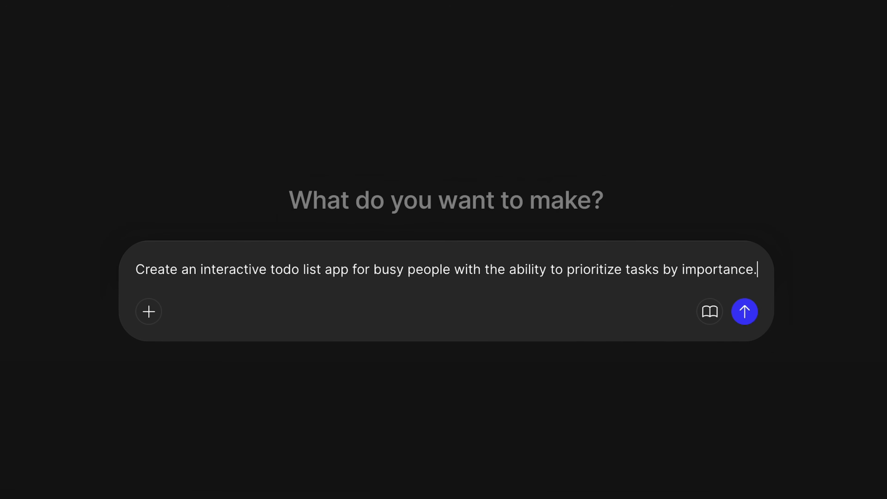
text(. Design this as a respo)
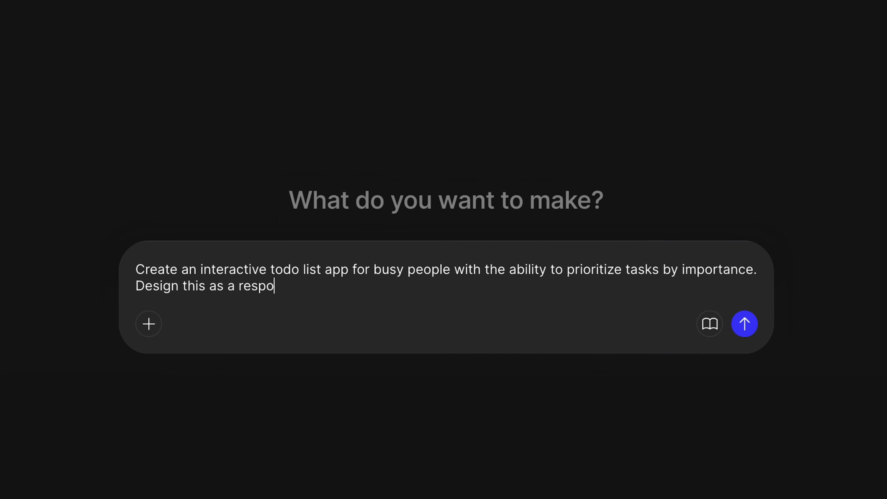
text(nsive web app.)
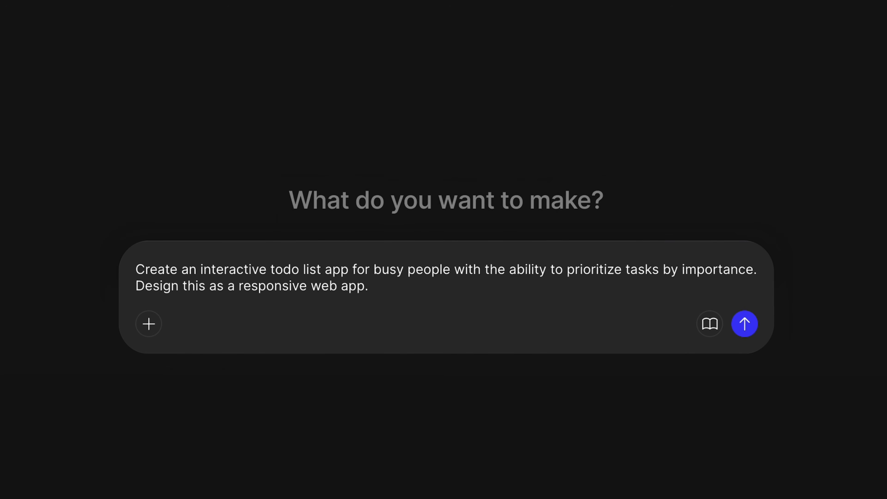
text( Users can add, remove, and complete )
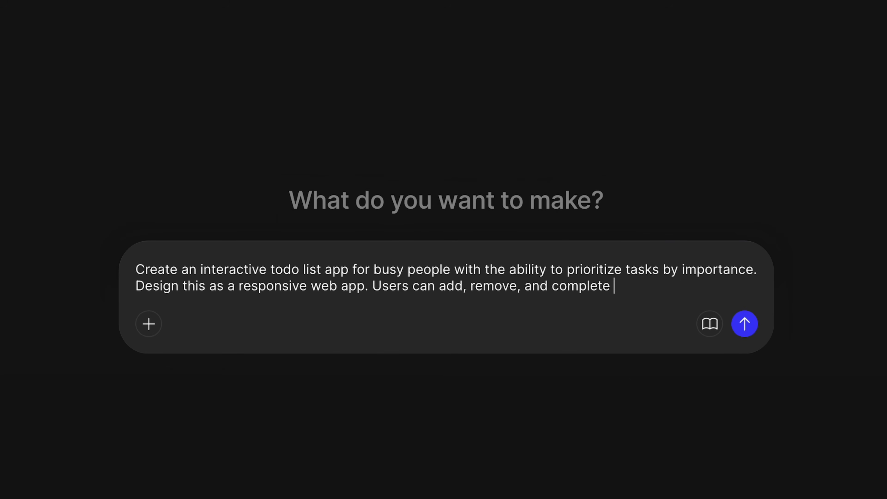
text(items in the app, and prioritize tasks for the )
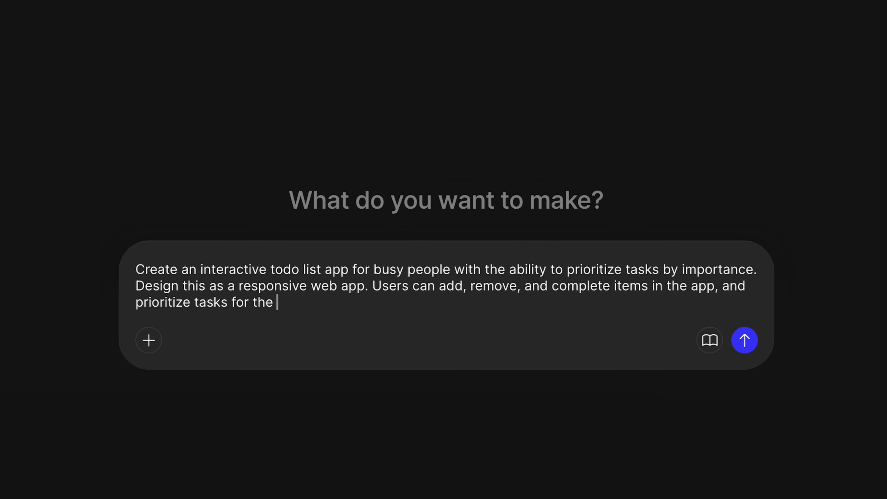
text(day. Use a clean, minimal l)
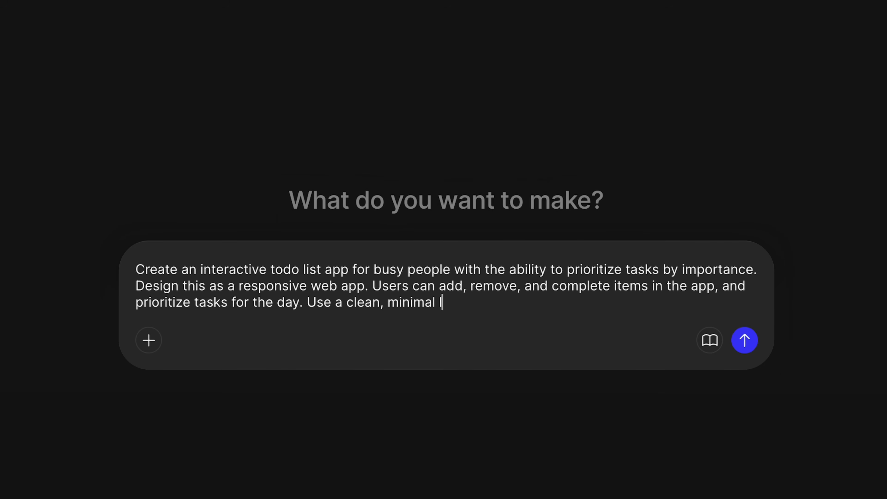
text(ook with lots of white space and blue accents.)
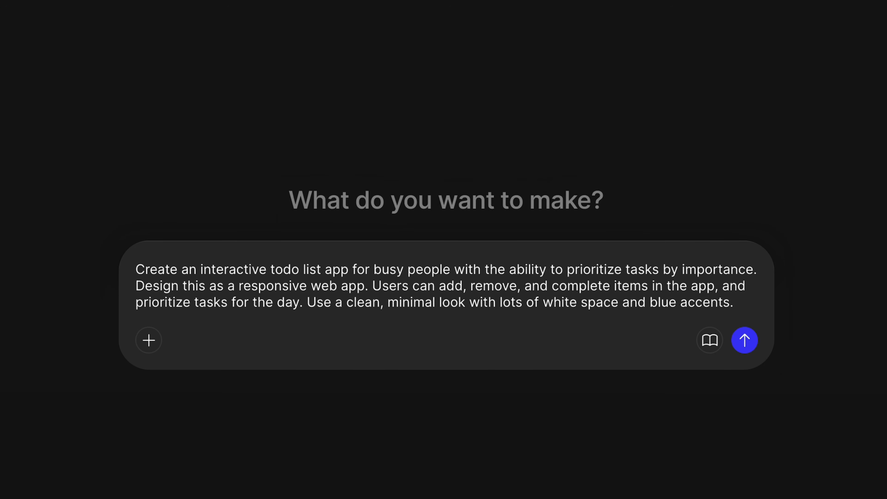
text( Include an empty task by default with instructions )
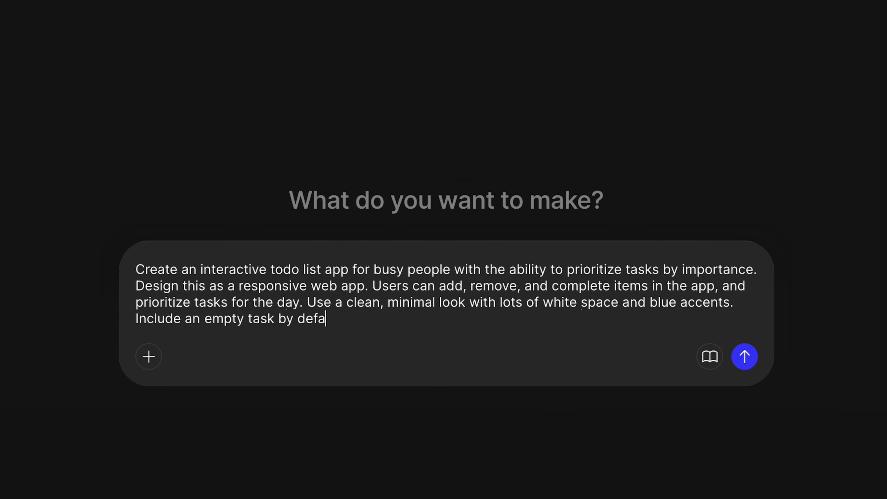
text(on how to add your first task.)
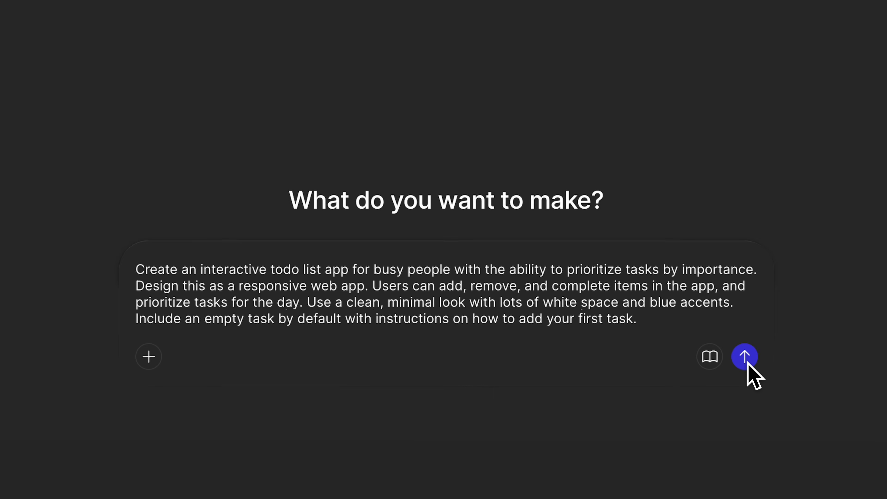
Request a clean, minimal look with lots of white space, blue accents and an empty default task with first-task instructions, and submit the prompt.
click(745, 357)
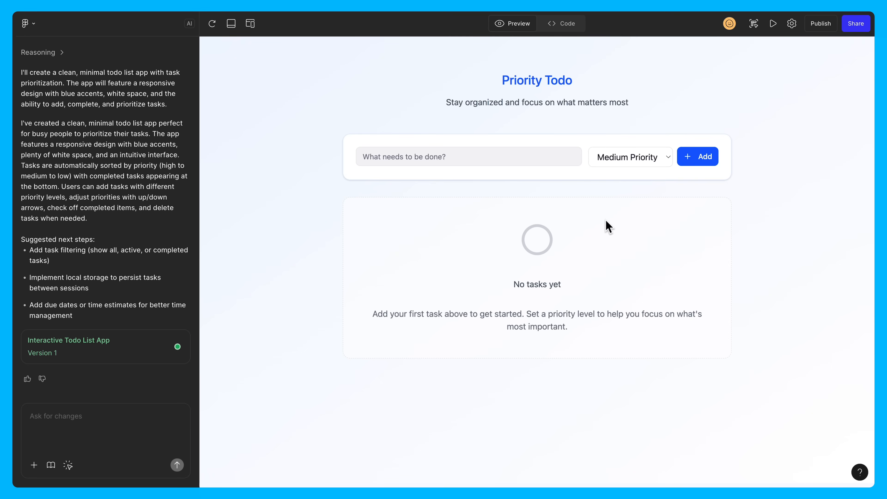
Send the follow-up request to add task filtering that shows all, active, and completed tasks.
click(109, 417)
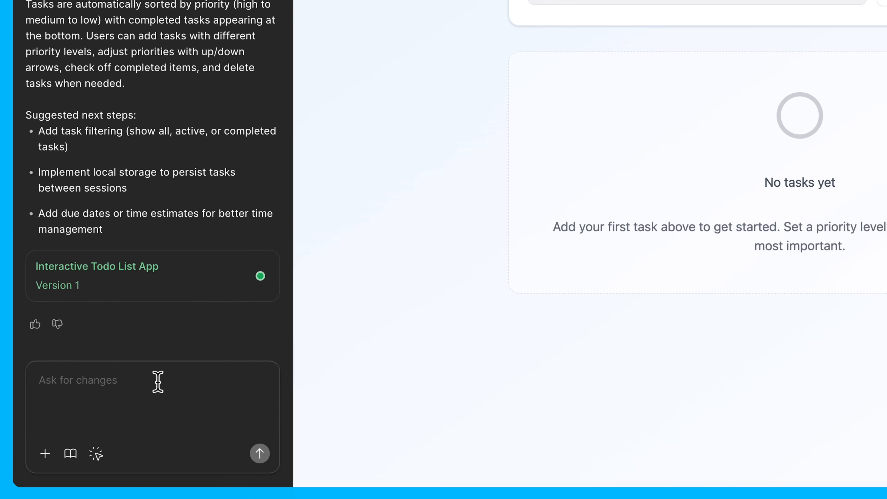
text(Add task filteri)
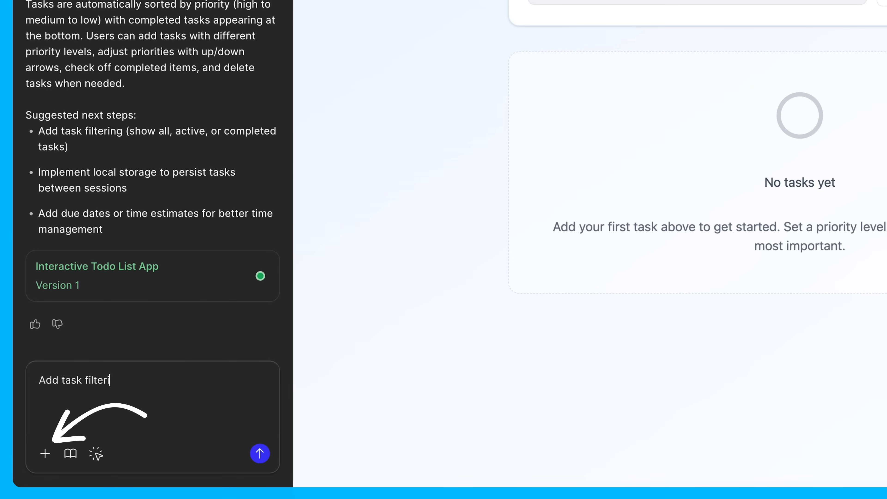
text(ng (show all, a)
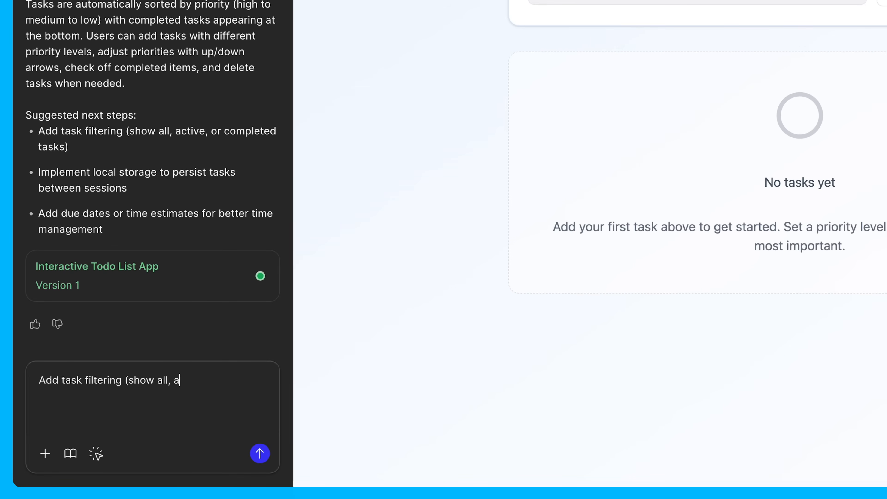
text(ctive, and completed tasks).)
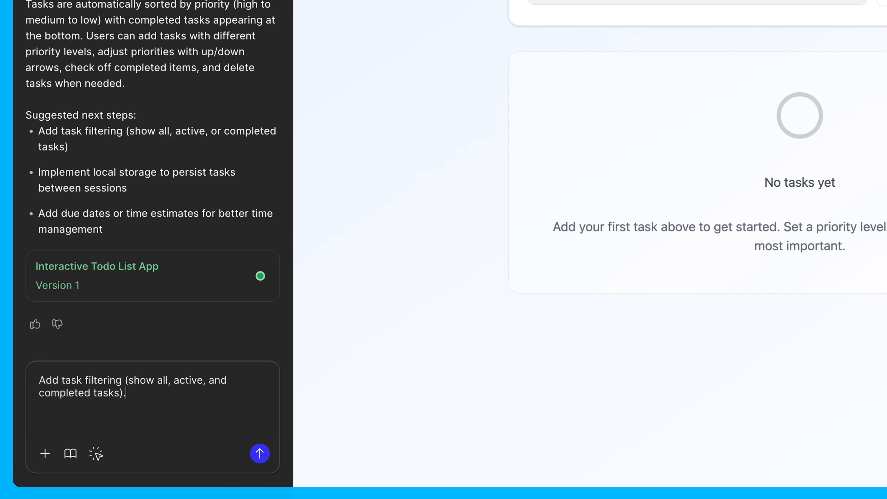
key(Return)
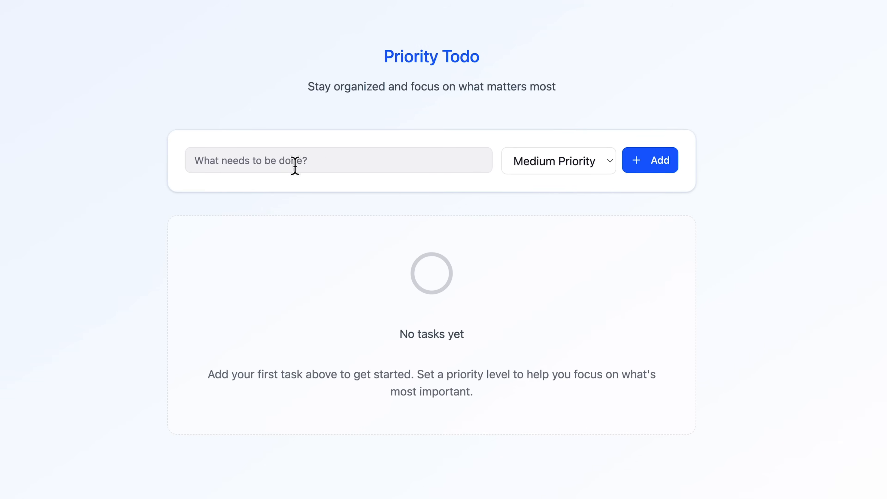
Add a medium-priority task called "new task" in the app preview and mark it as completed.
click(294, 166)
text(new task)
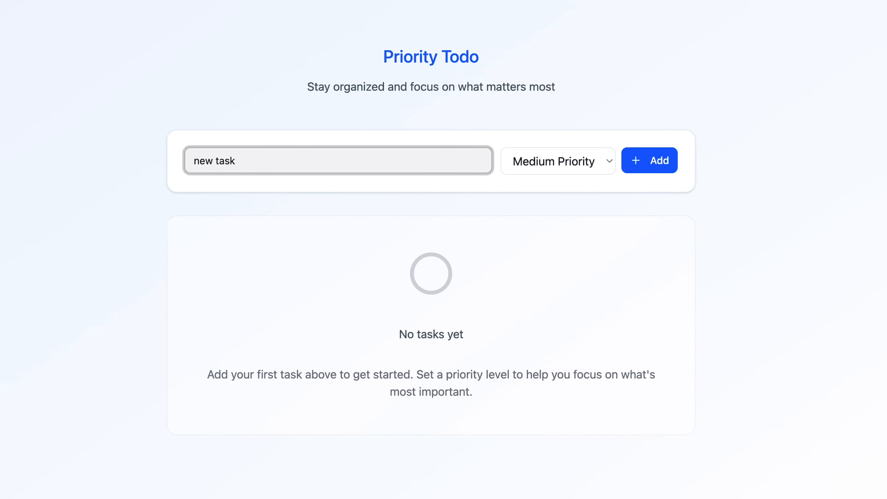
key(Return)
click(184, 311)
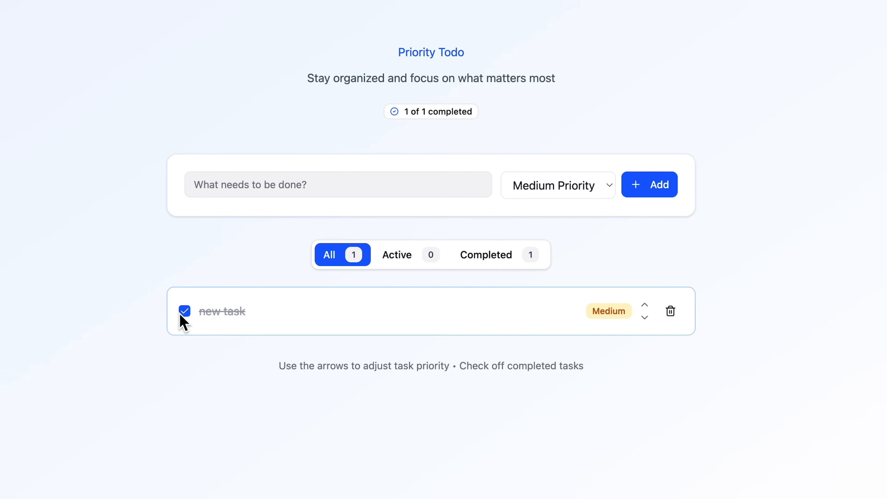
Test the task filters by showing completed tasks, active tasks, and all tasks again.
click(501, 262)
click(407, 262)
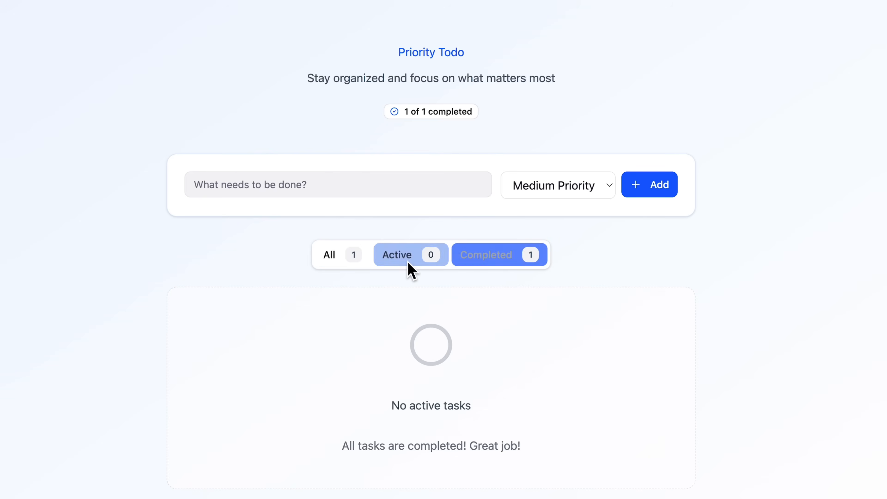
click(341, 265)
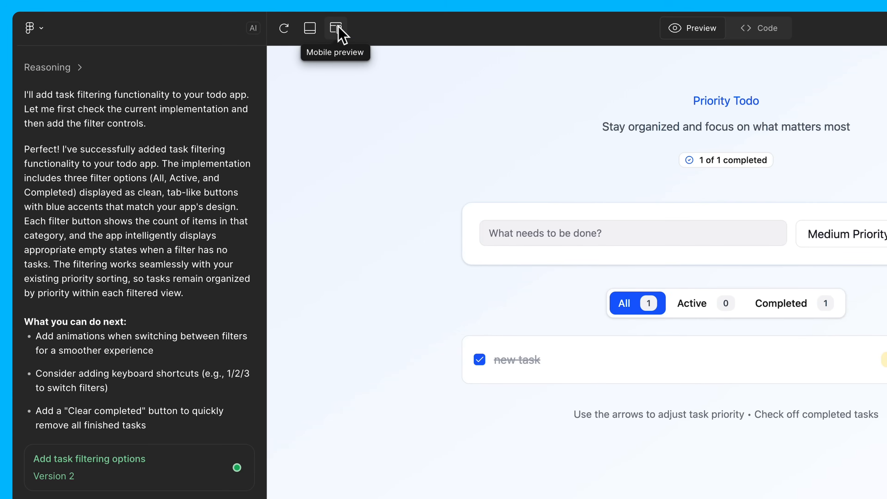
Check the app in the mobile preview at a custom width of about 509, and reload the preview.
click(341, 33)
drag(444, 257, 420, 245)
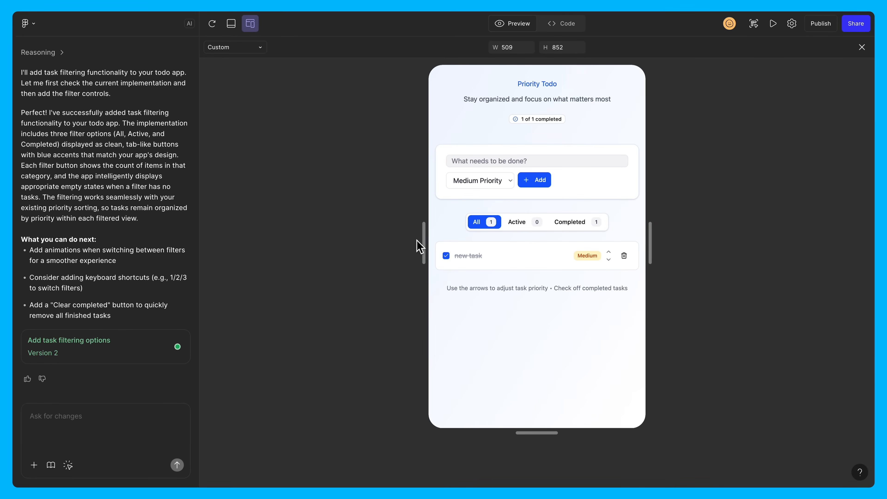
click(215, 26)
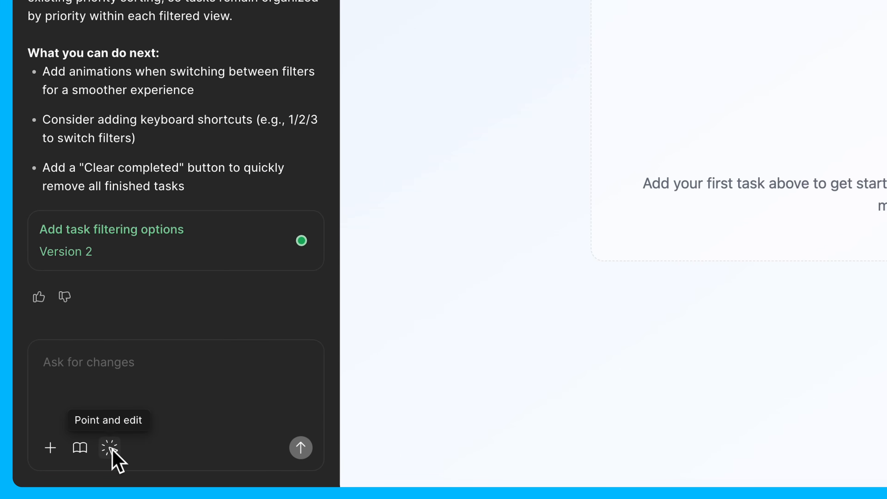
Use Point and edit to color the "Priority Todo" heading black, show its AI change prompt, and deselect the heading.
click(111, 449)
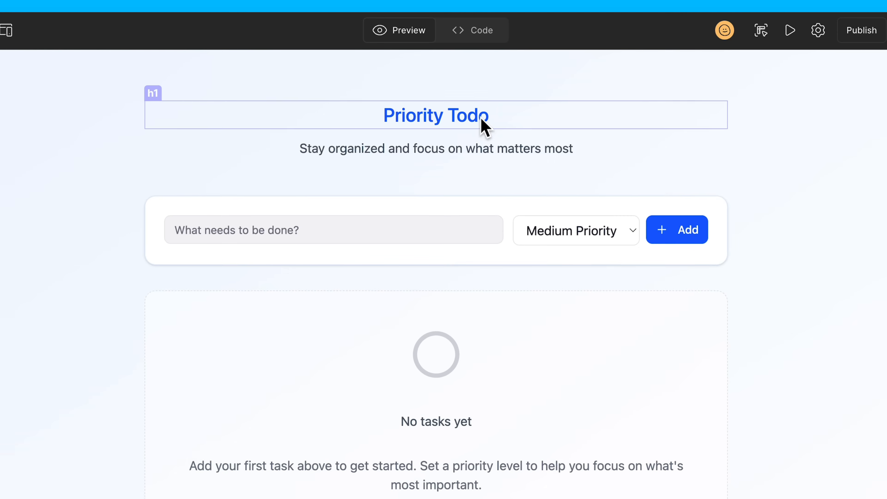
click(484, 127)
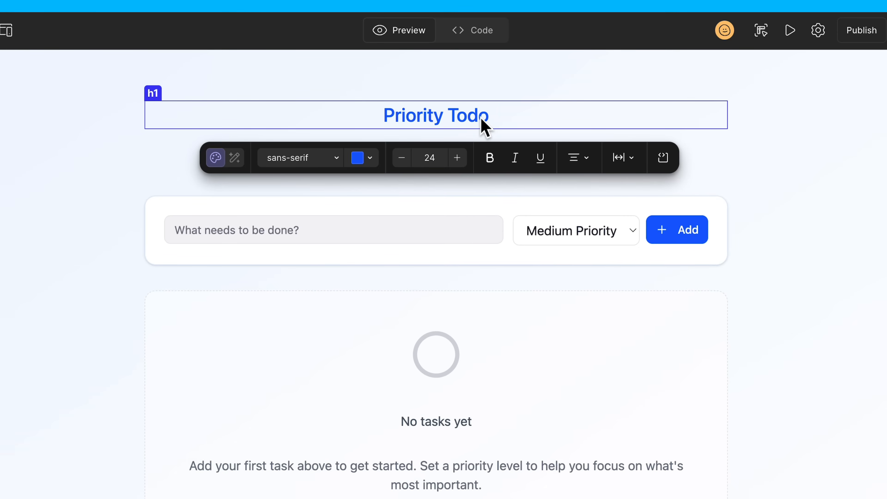
click(363, 158)
drag(330, 230, 218, 410)
click(104, 340)
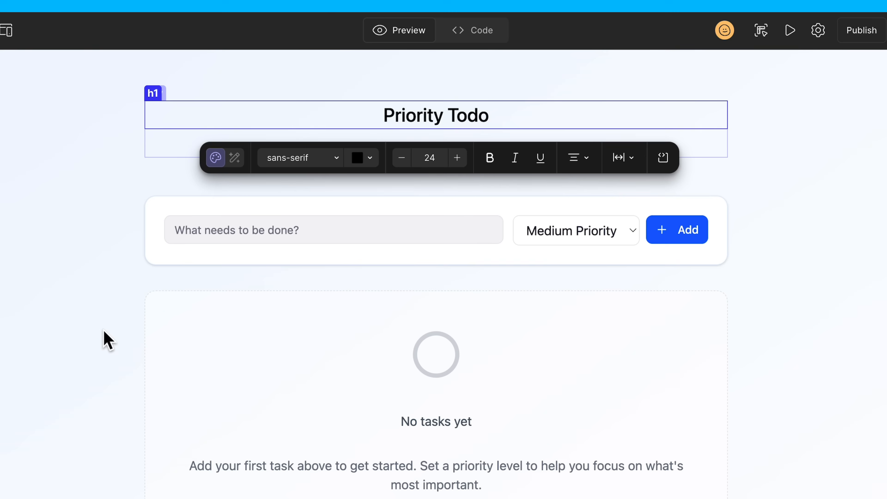
click(235, 158)
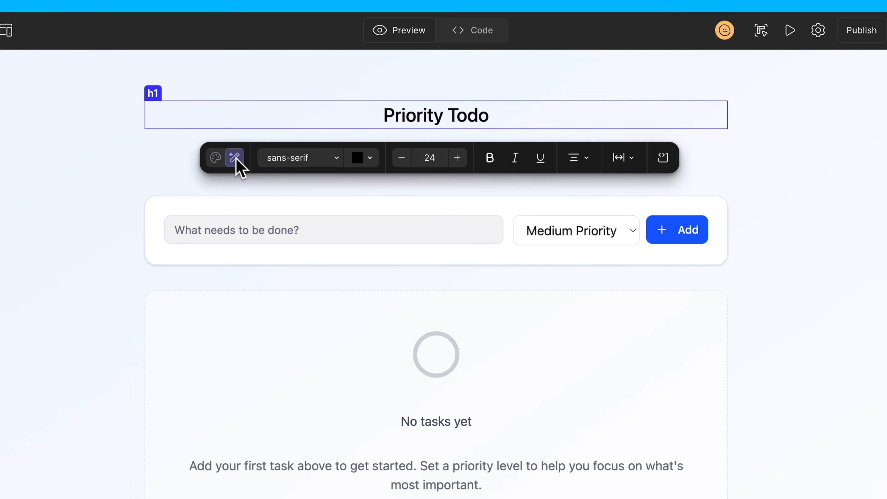
click(108, 186)
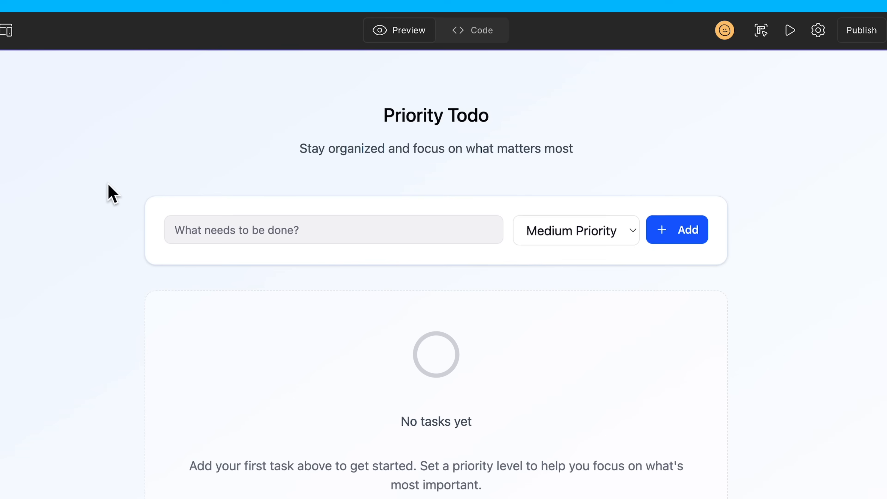
Go to the task input's source code, change its placeholder to "What do you want to do?", and return to the preview.
click(367, 230)
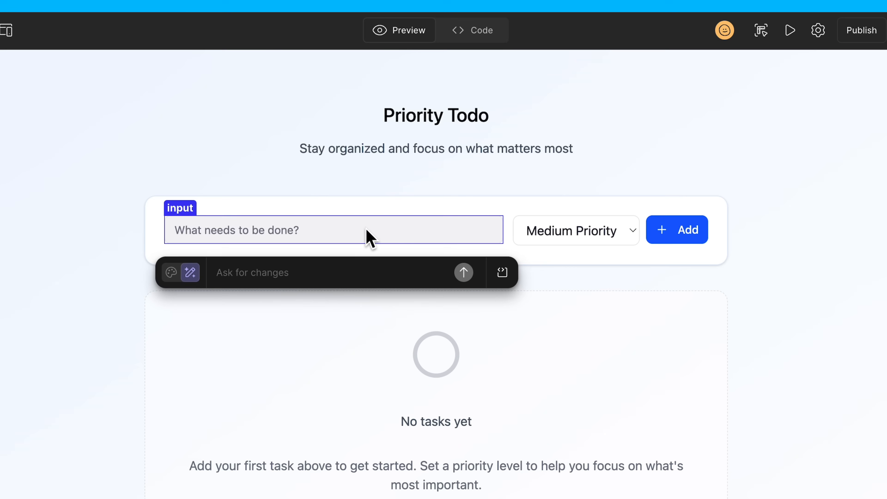
click(503, 273)
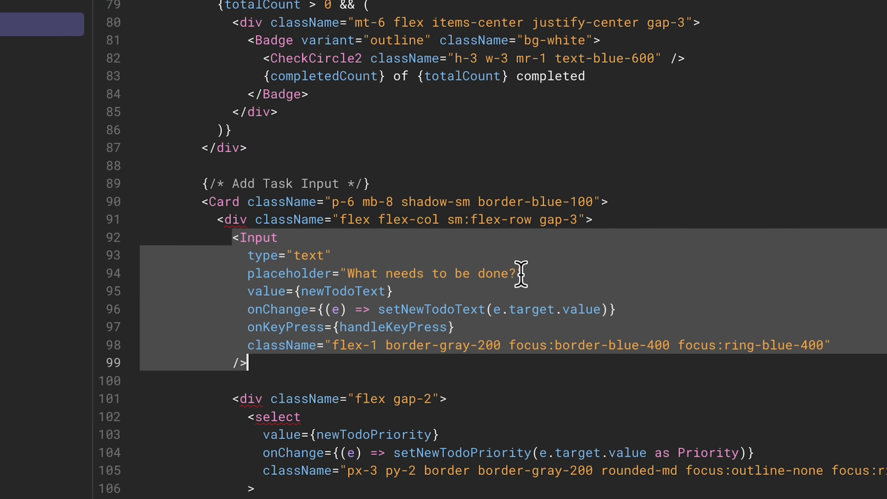
drag(515, 273, 385, 273)
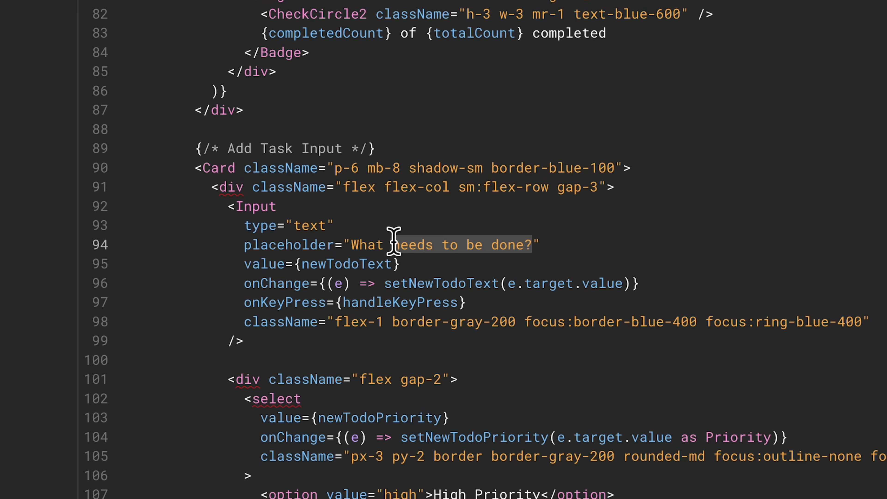
text(do you want to do?)
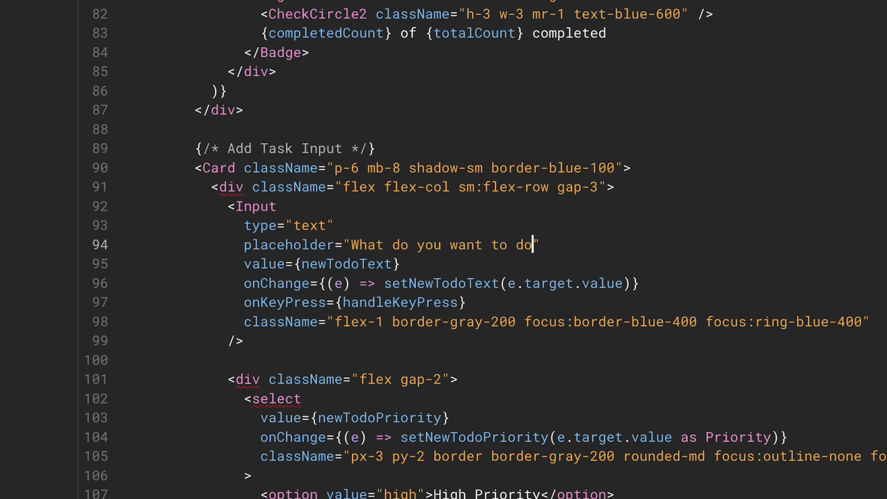
click(430, 25)
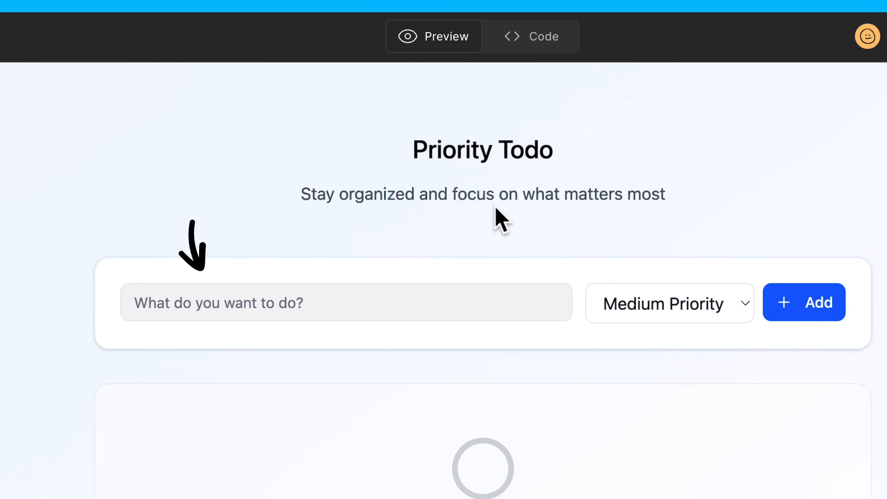
Open Guidelines.md in the project's code and replace its entire template text with the copied guidelines.
click(554, 41)
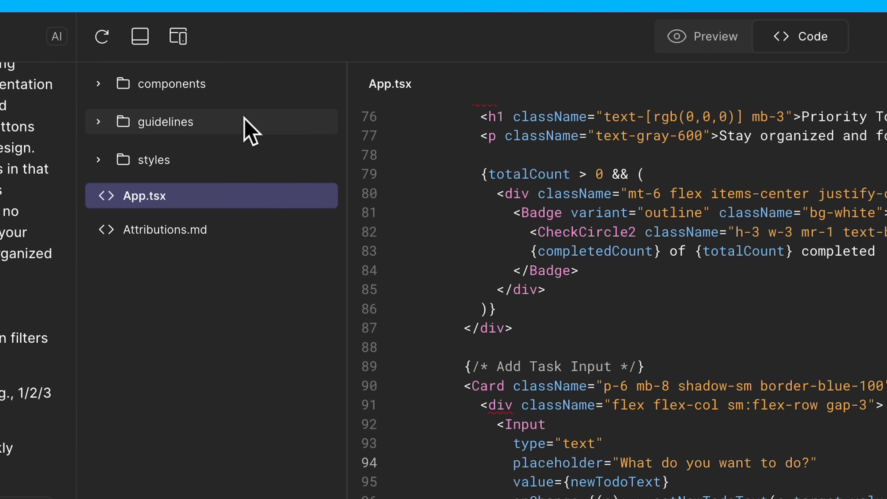
click(249, 120)
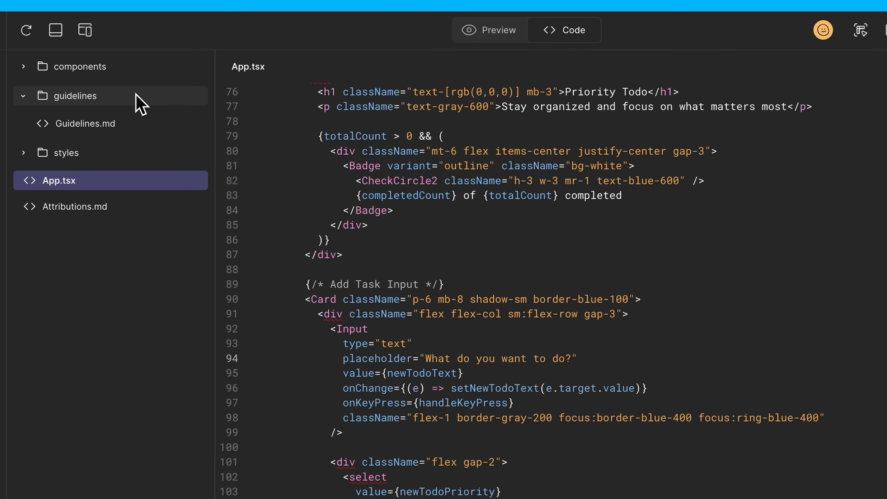
click(123, 126)
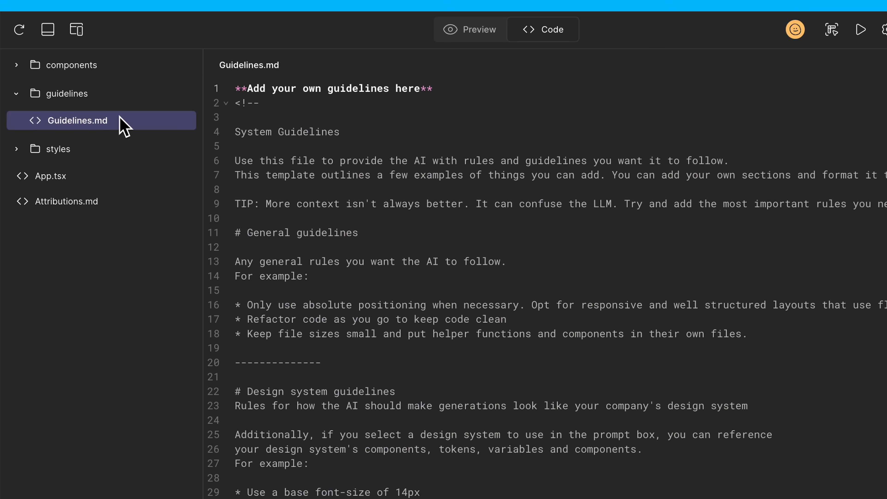
click(234, 89)
key(ctrl+a)
key(BackSpace)
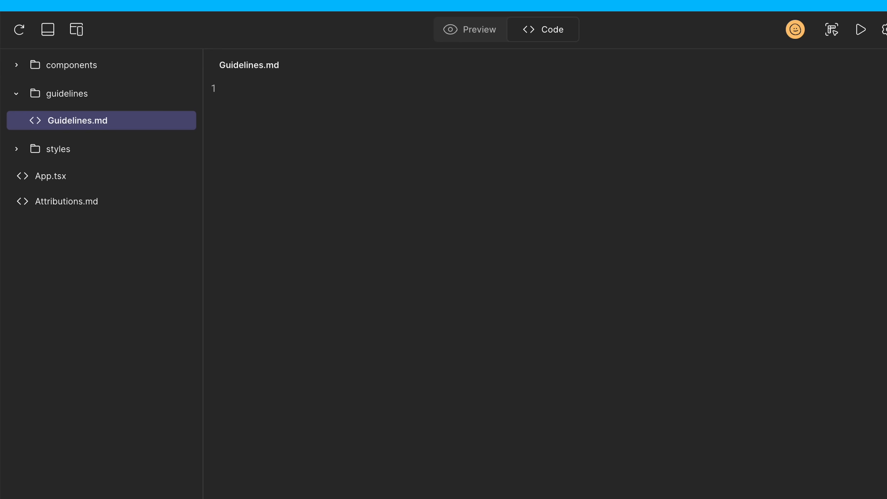
text(## Button * Primary Button   * Purpose : Used for the main action in a section   * Visual Style : Bold, filled with #000000   * Usage : One primary button per section to guide users toward the most important action * Secondary Button   * Purpose : Used for alternative or supporting actions   * Visual Style : Outlined with the primary color, transparent background   * Usage : Can appear alongside a primary button for less important actions * Tertiary Button   * Purpose : Used for the least important actions   * Visual Style : Text-only with no border, using primary color   * Usage : For actions that should be available but not emphasized)
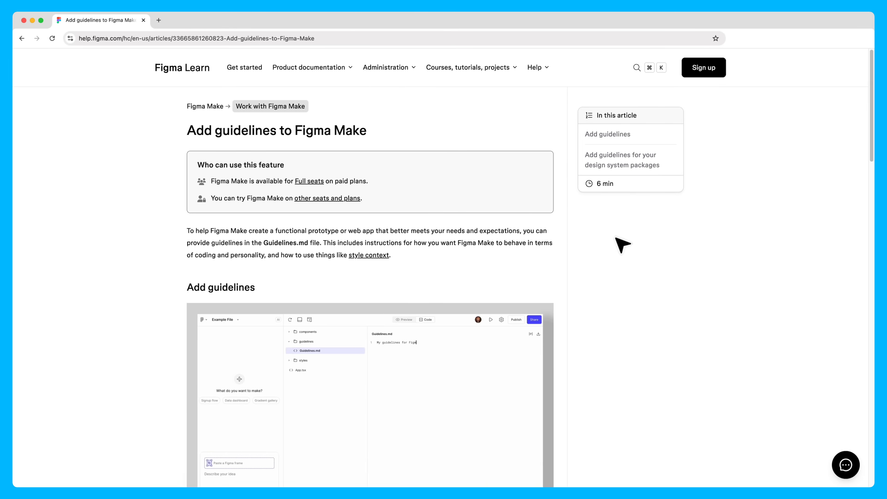
Give the organization's members edit access to the file in its share settings and save the change.
scroll(623, 245, down, 10)
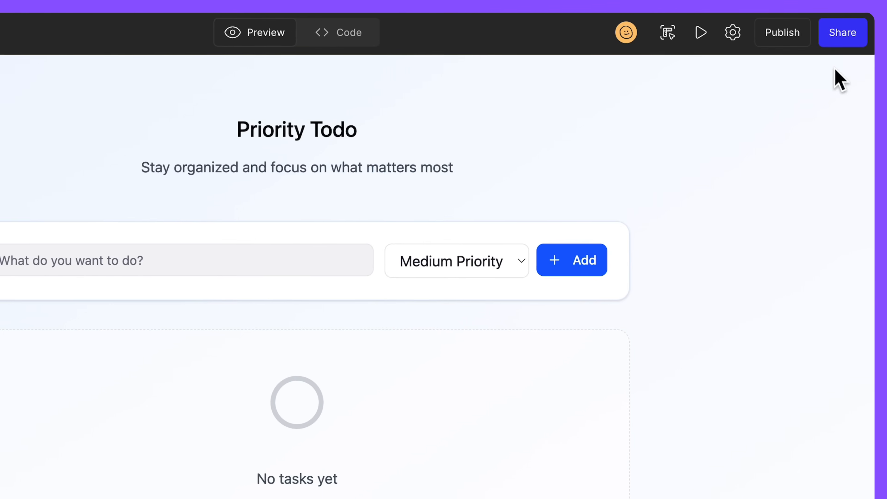
click(841, 33)
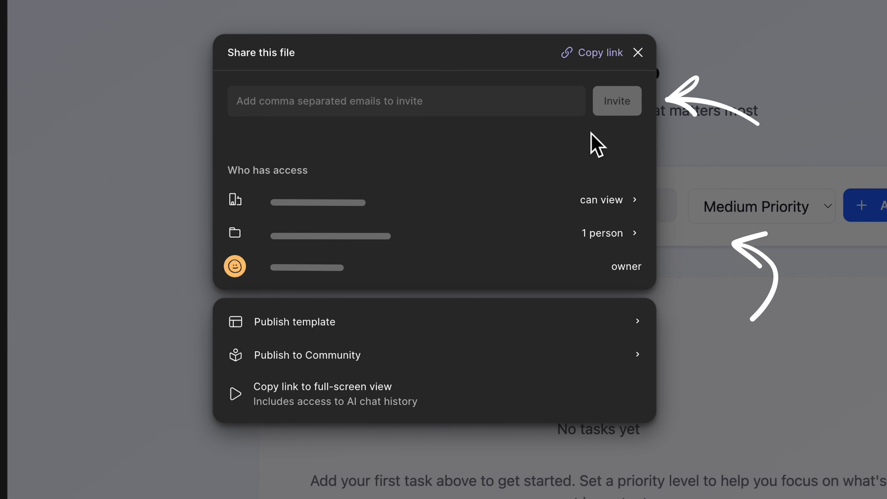
click(604, 206)
click(246, 276)
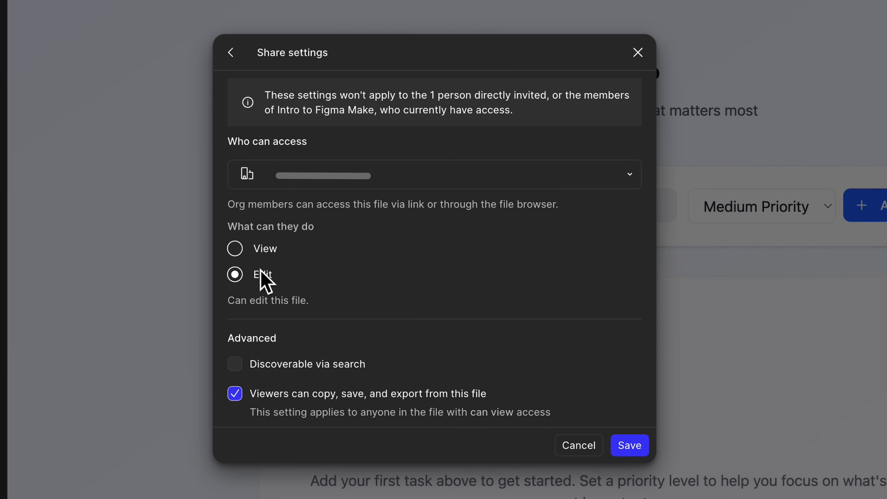
click(630, 447)
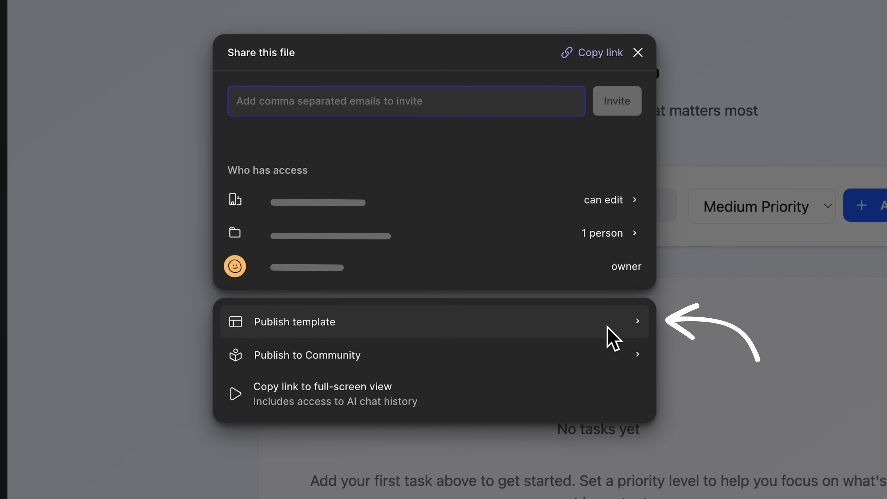
Start publishing the file as a brand template described as "The foundation for a new todo app." and go to the final details.
click(608, 327)
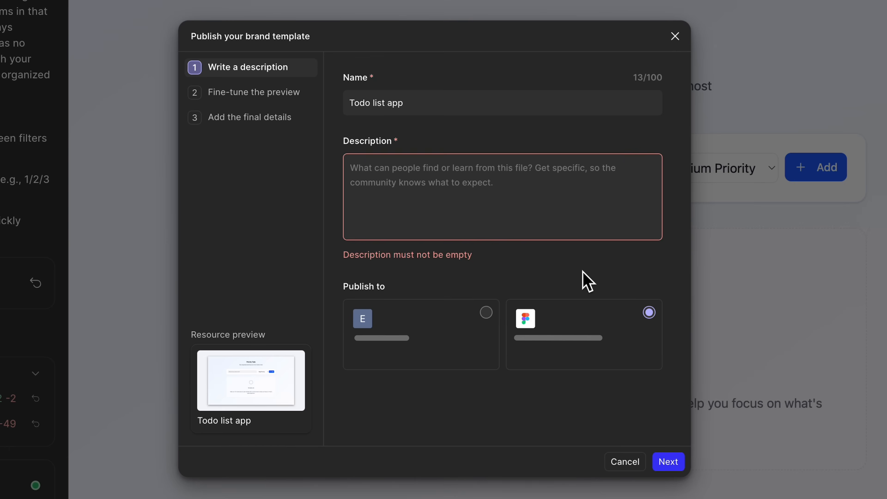
click(554, 175)
text(The foundation for a new todo app.)
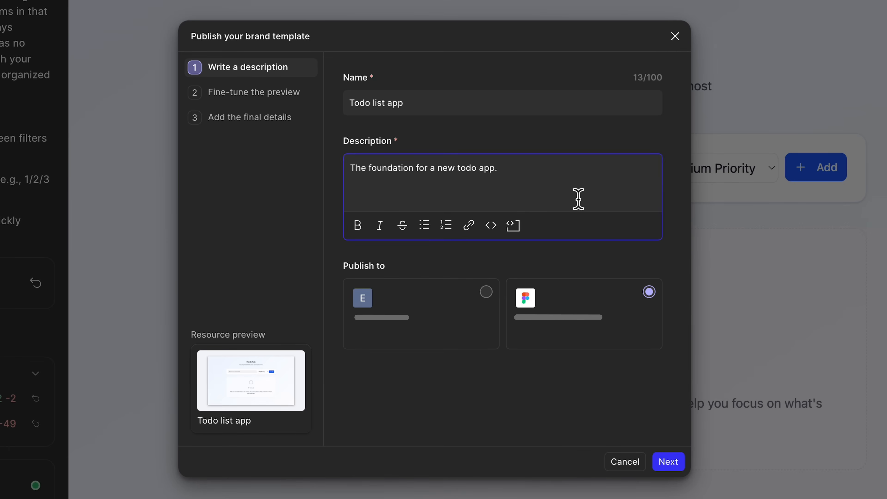
click(294, 94)
click(294, 119)
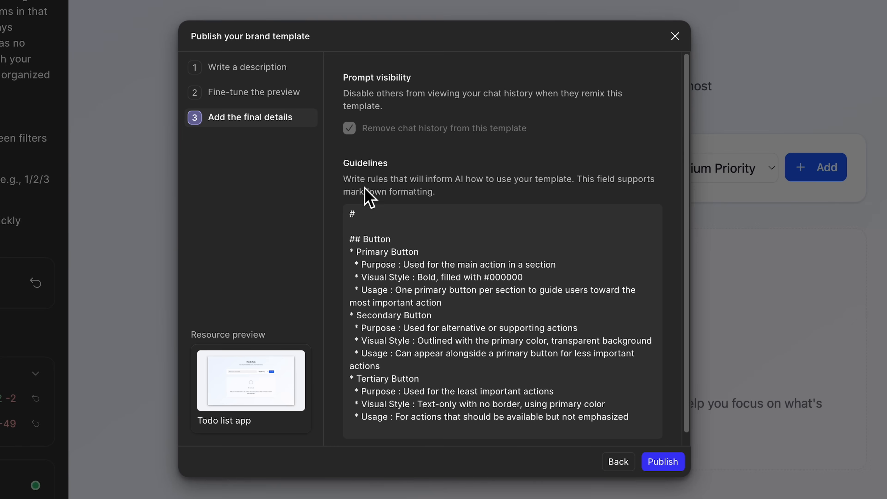
Head the template guidelines with "#Required:" and the rule "* Use icons instead of emojis.", and publish the template.
click(371, 214)
text(Req)
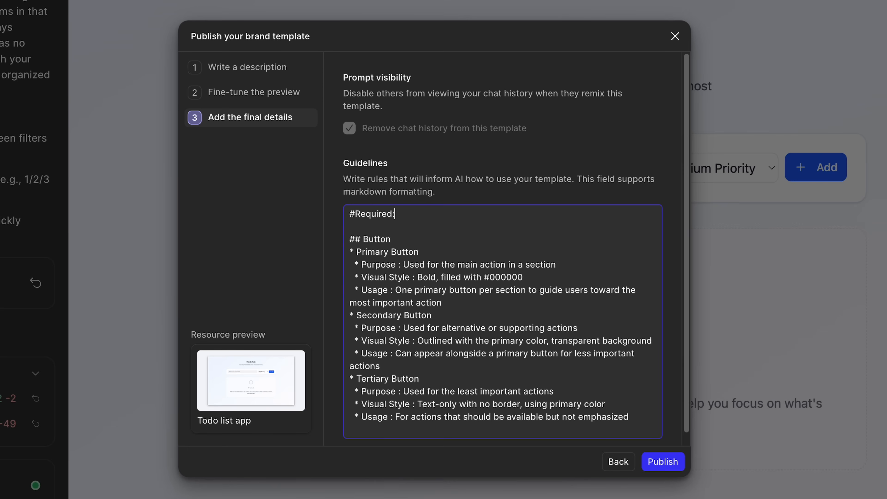
text(uired:)
key(Return)
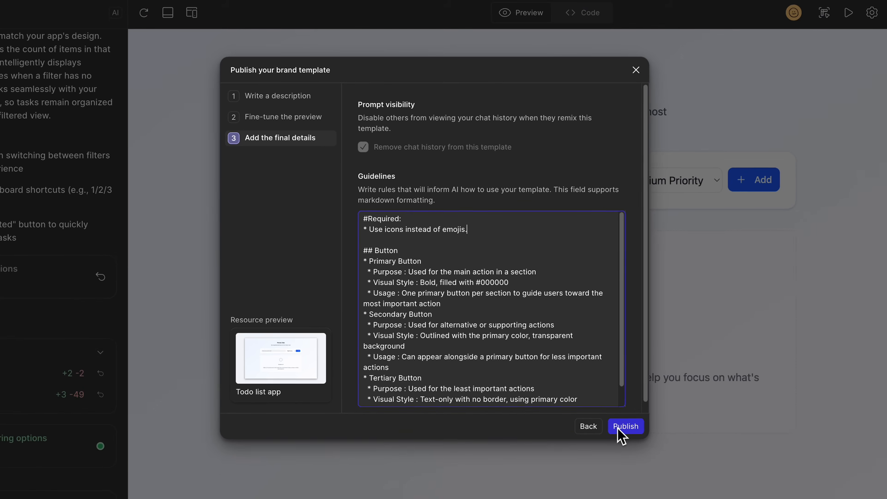
click(656, 463)
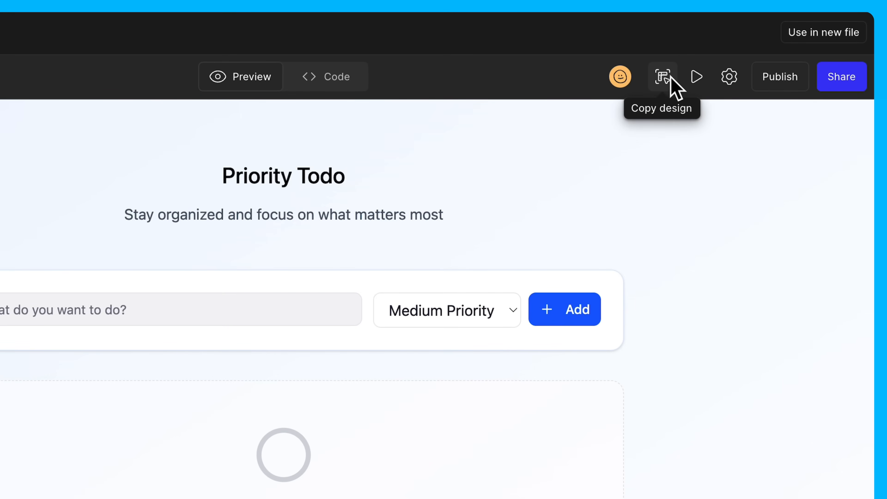
Copy the todo app's design from the preview, paste it into a blank Figma Design file and select its Container frame.
click(670, 78)
click(563, 413)
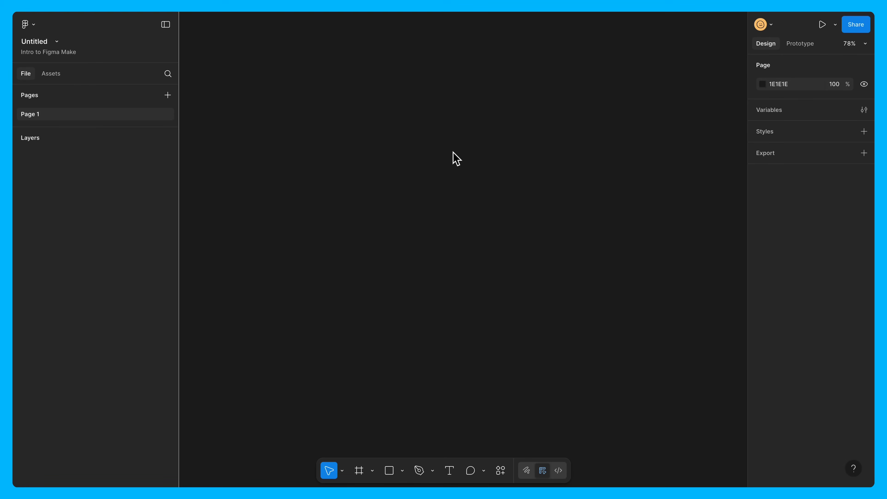
key(ctrl+v)
click(467, 178)
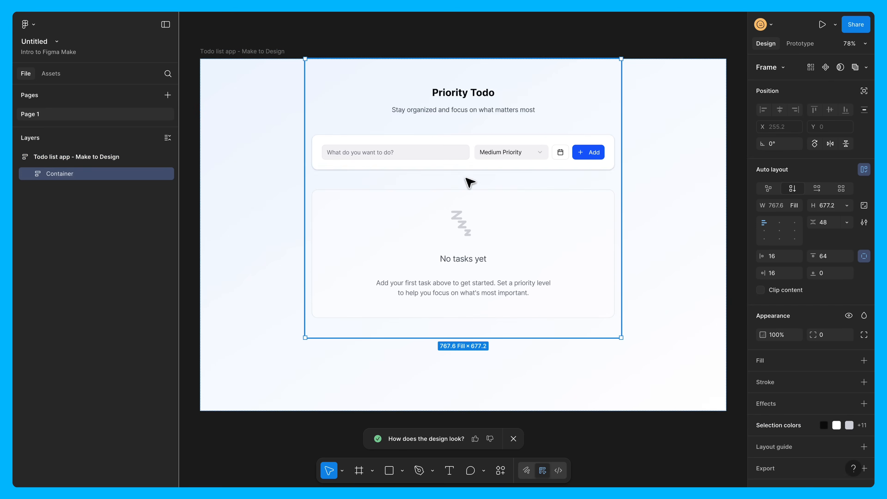
drag(466, 180, 467, 173)
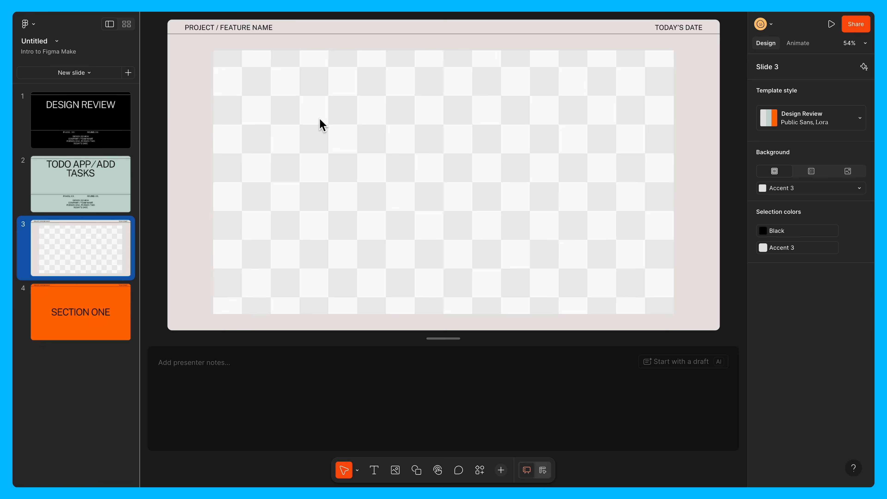
In the Figma Slides deck, replace the checkered placeholder on slide 3 with the copied app design.
click(320, 119)
key(Delete)
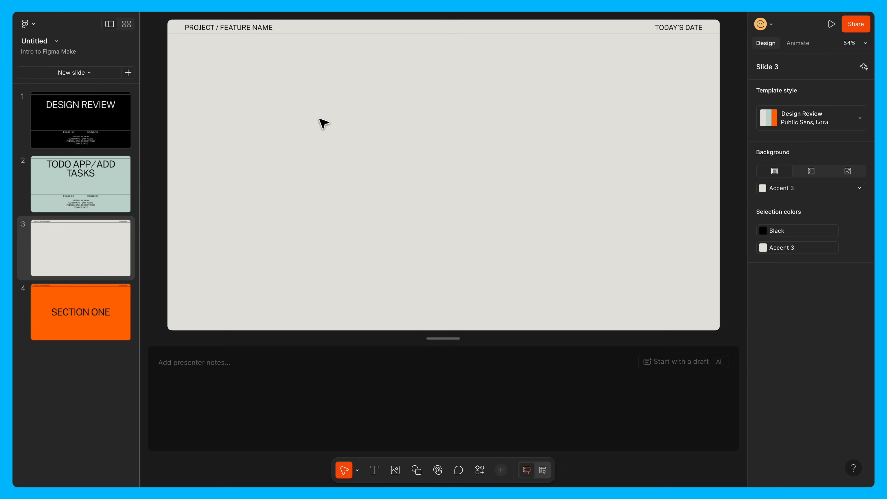
key(ctrl+v)
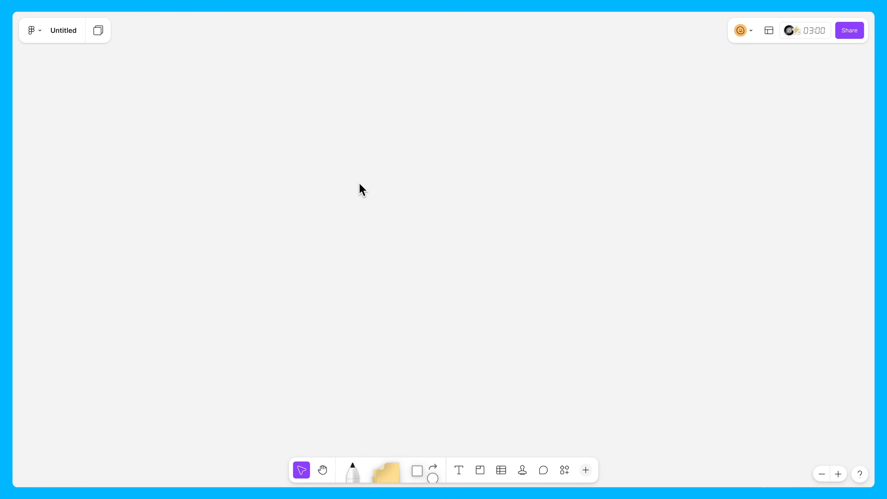
Paste the app design onto the blank FigJam board and add a yellow sticky note with a comment over its lower-right area.
key(ctrl+v)
key(s)
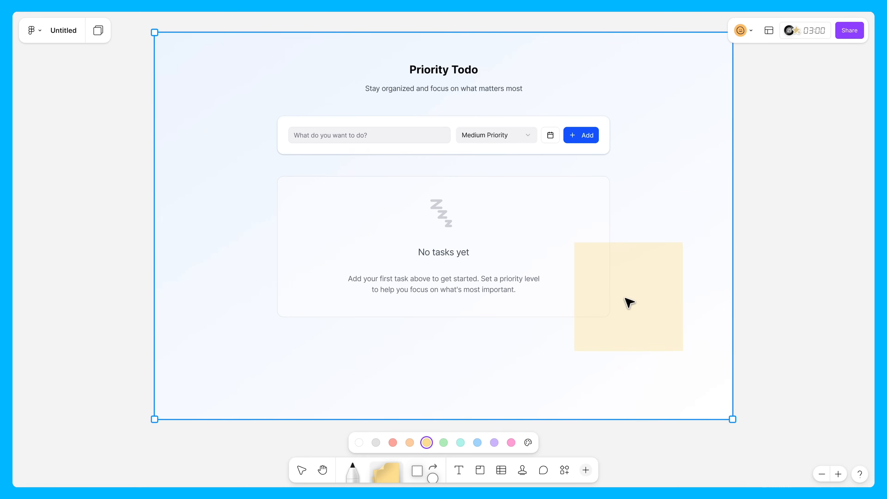
click(628, 303)
text(Looki)
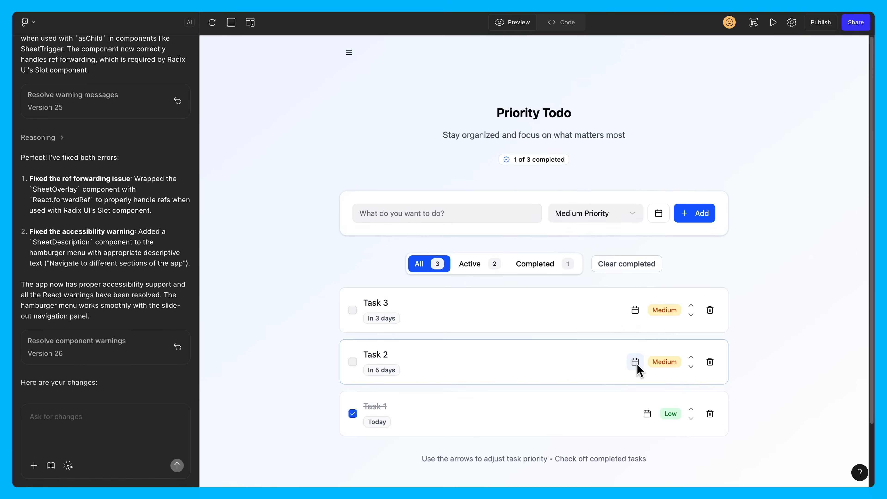
In the Figma Make preview, set Task 2's due date to November 19, 2025, close the calendar and raise the task's priority.
click(636, 363)
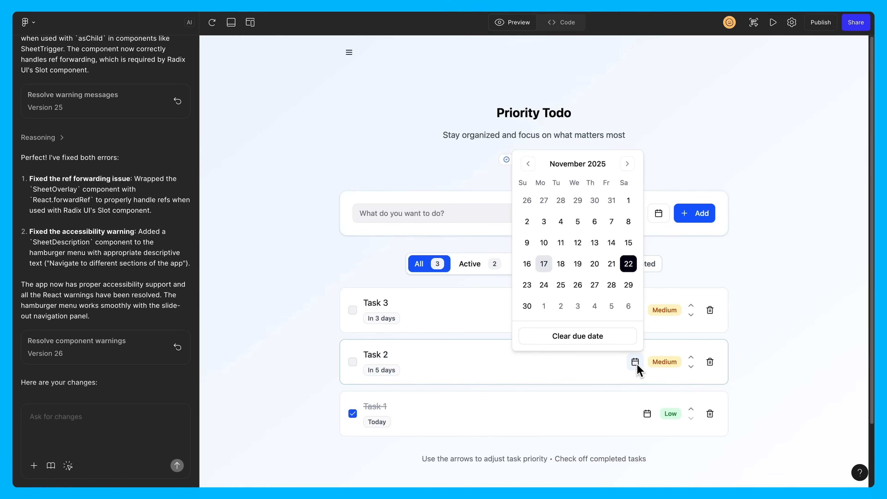
click(578, 265)
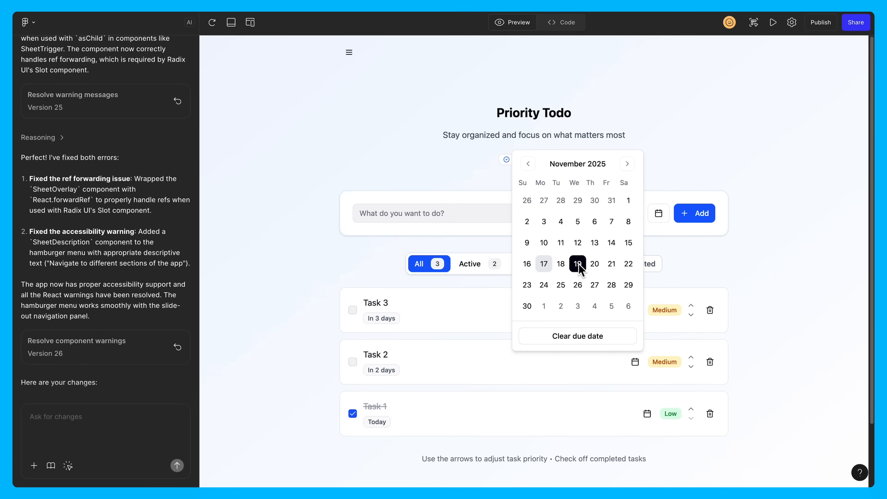
click(729, 274)
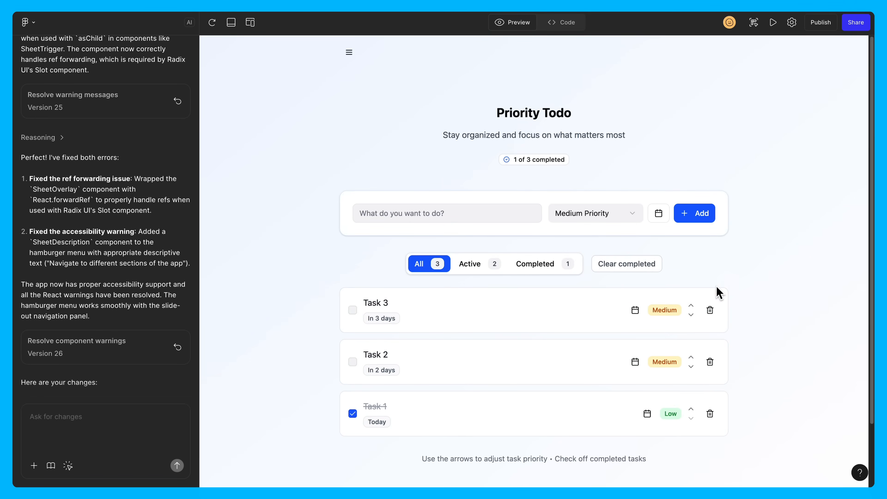
click(691, 356)
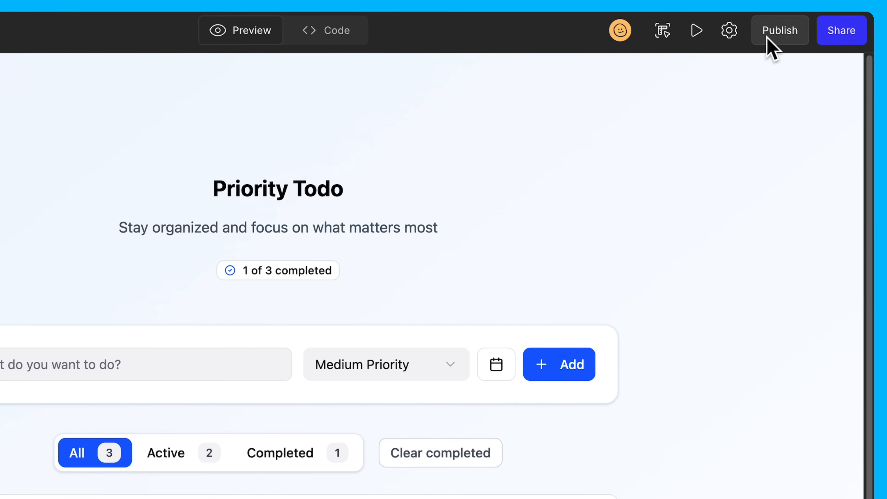
Open the publishing options for the finished todo app and publish it.
click(768, 38)
click(744, 357)
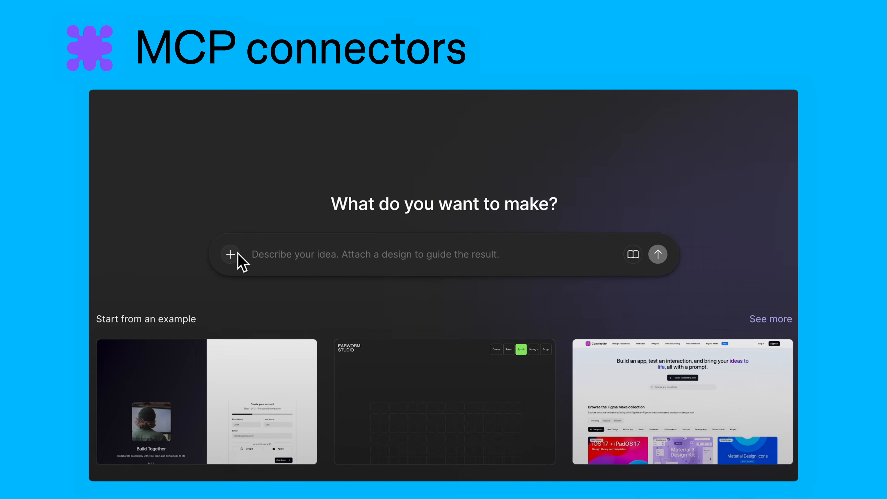
Prompt "Bring in my CoLab membership PRD from Notion and implement phase 1, e-commerce checkout." with the pasted link, and try out the generated page.
click(238, 253)
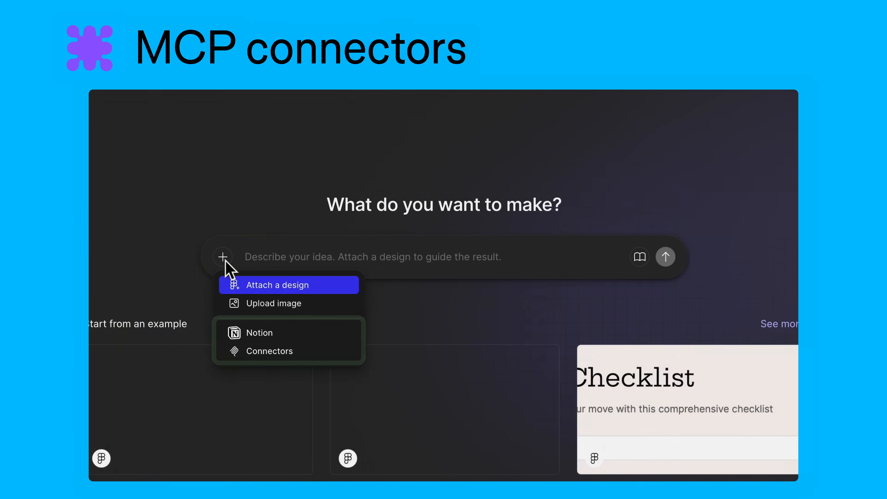
click(271, 227)
text(Bring in my CoLab membership PRD from N)
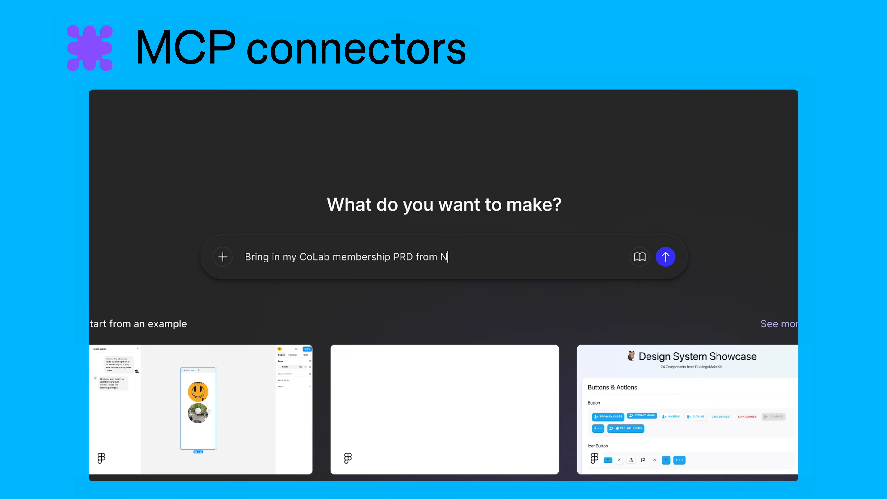
text(otion and implement phase 1, e-commerce checkout.)
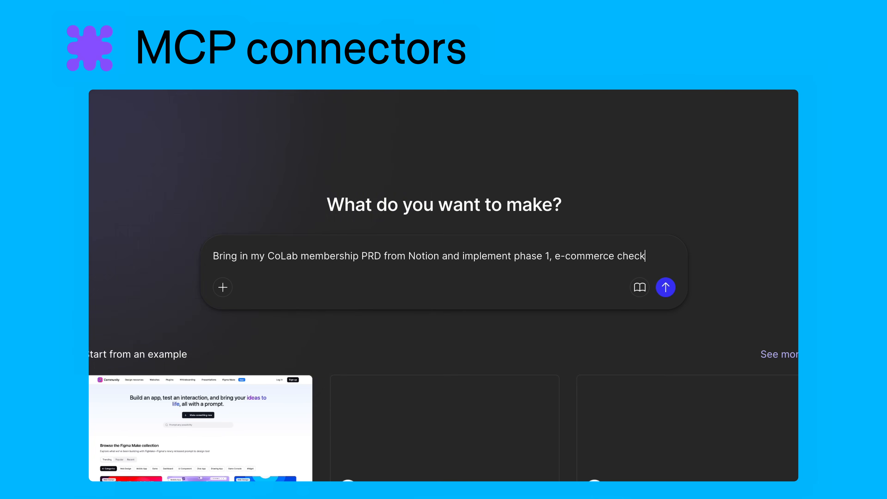
key(ctrl+v)
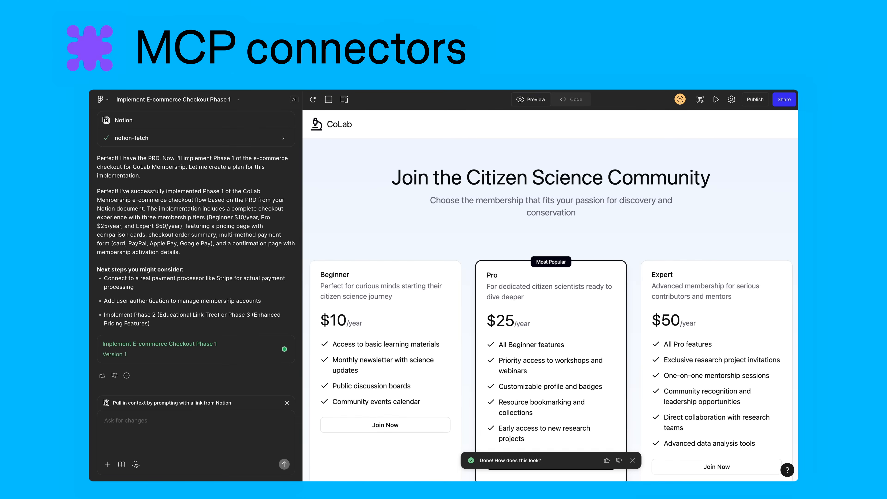
scroll(433, 273, down, 4)
click(534, 342)
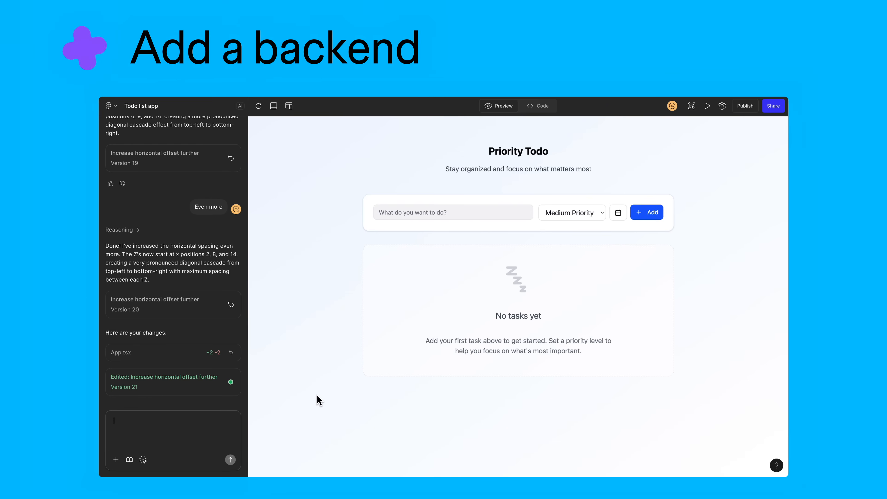
Send the todo app's chat a request for multiple users, with Supabase account creation and login and per-user backend functionality.
key(super+v)
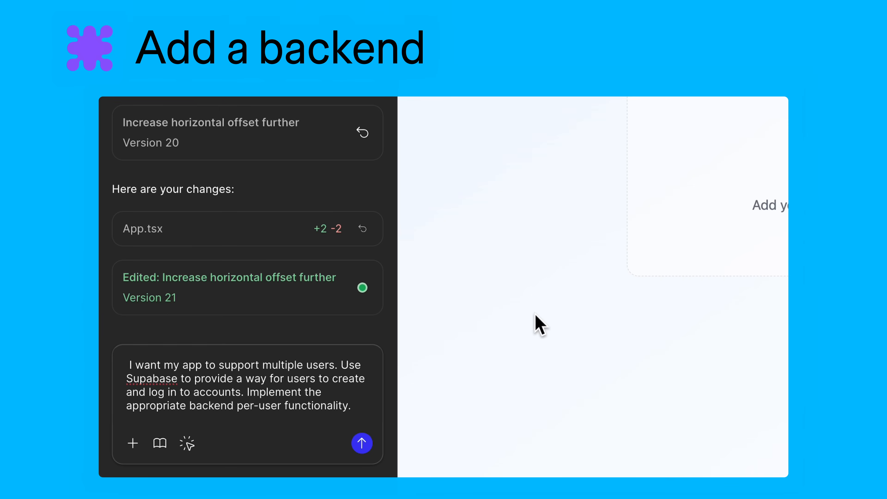
click(361, 443)
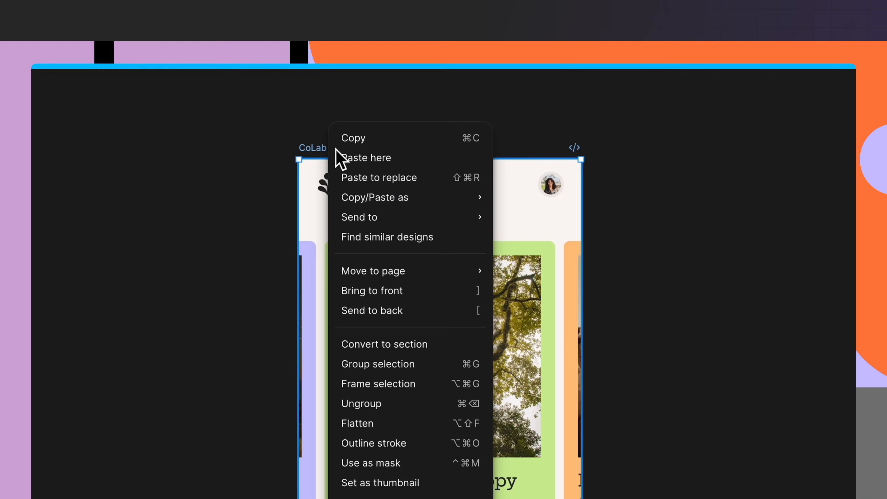
Change the task input's placeholder in App.tsx to "What do you want to do?".
mouse_move(424, 182)
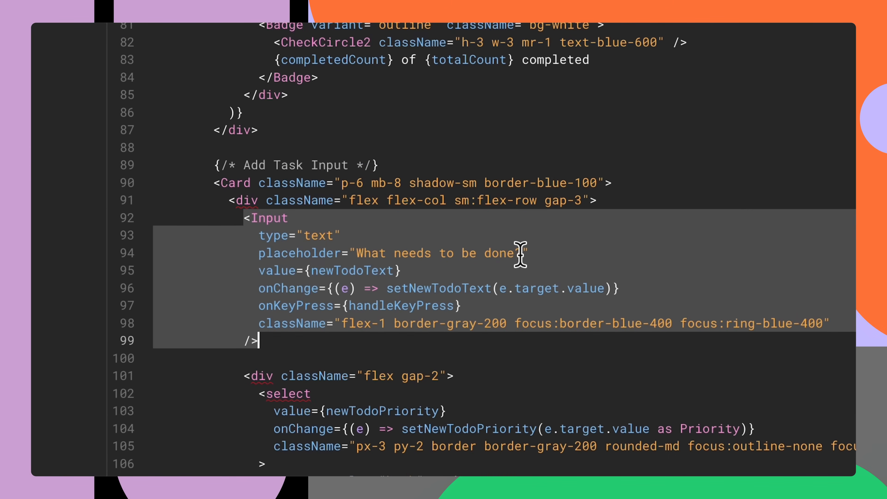
drag(521, 254, 395, 252)
text(do you want to do?)
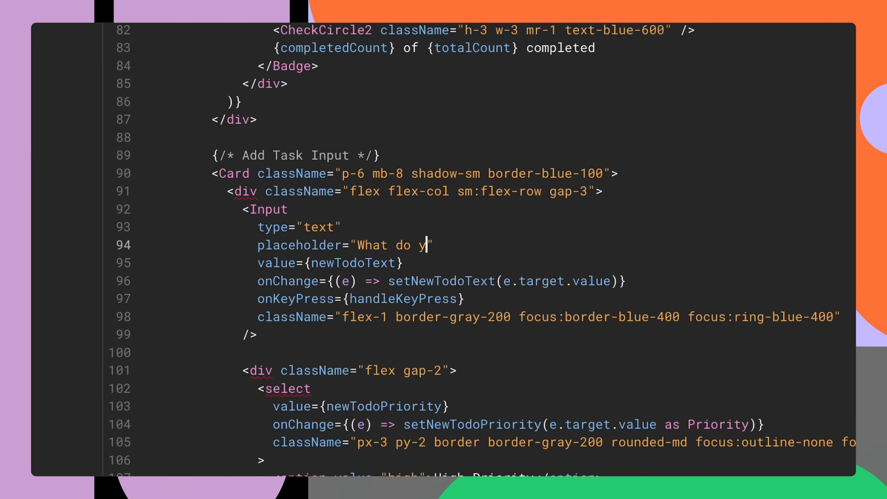